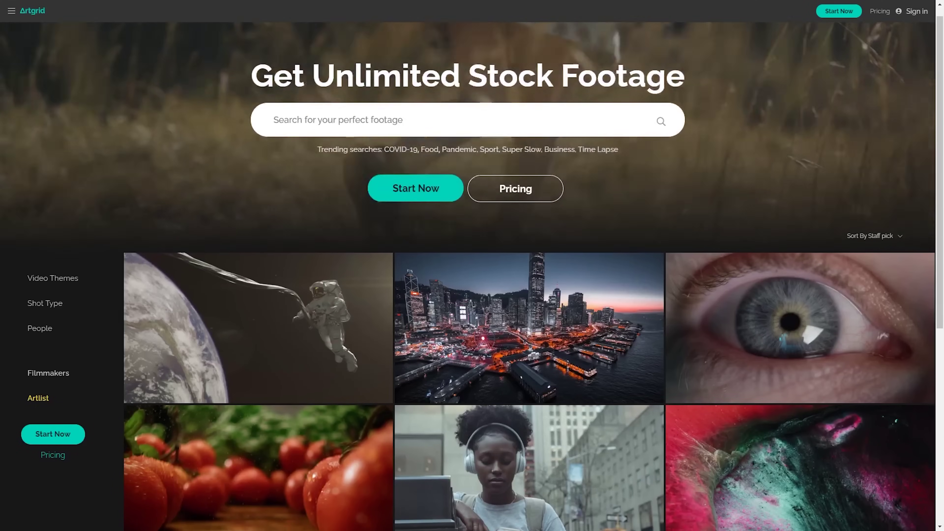
# Scroll Artgrid to the Hong Kong skyscrapers infrared aerial clip and highlight its Available Formats list.
pyautogui.scroll(-2, 472, 266)
pyautogui.scroll(-2, 472, 266)
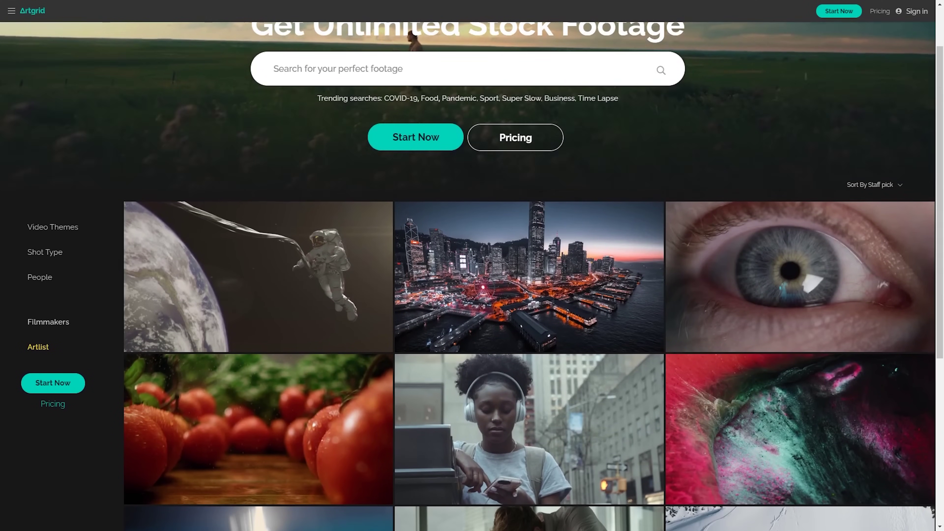
pyautogui.scroll(-1, 472, 265)
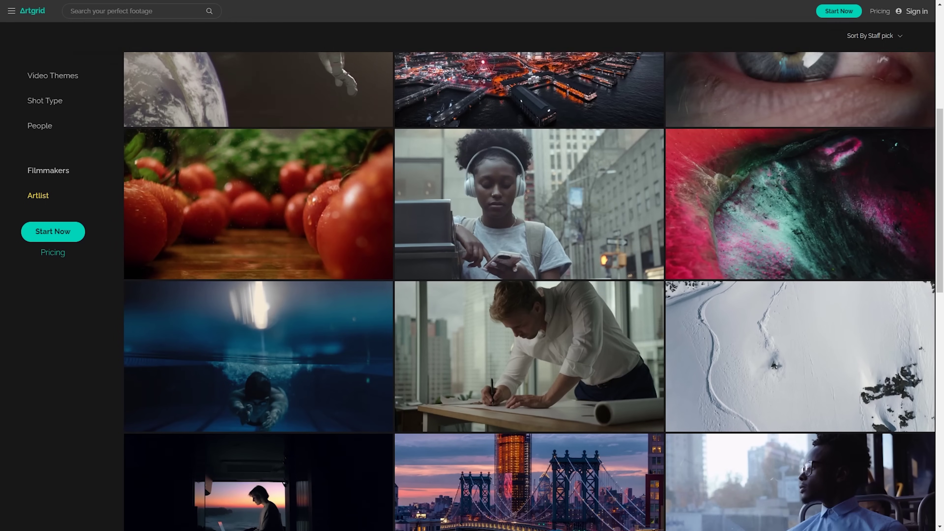
pyautogui.scroll(-3, 529, 292)
pyautogui.scroll(-4, 529, 291)
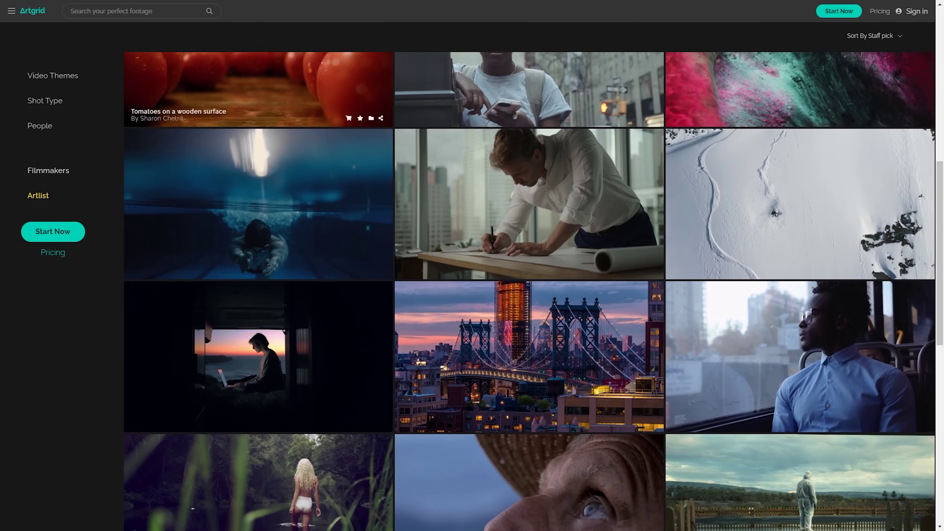
pyautogui.scroll(-4, 529, 292)
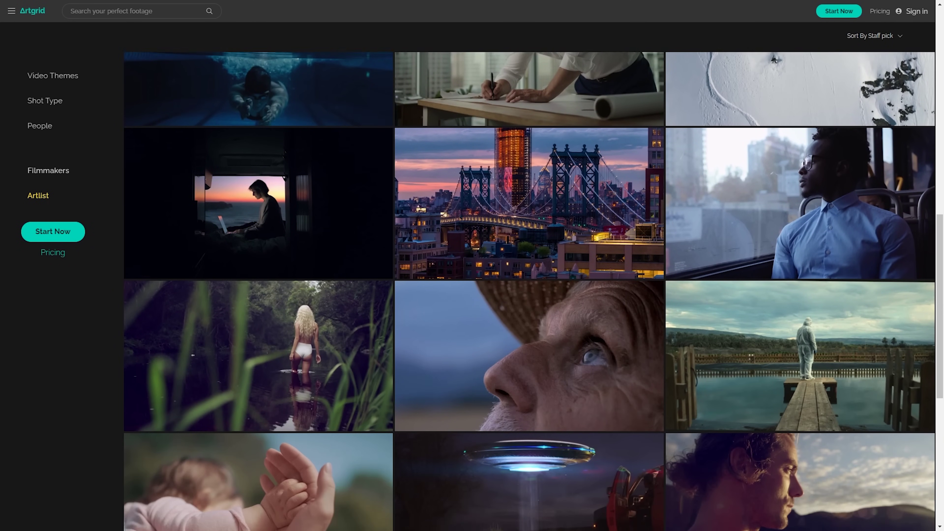
pyautogui.scroll(-4, 529, 292)
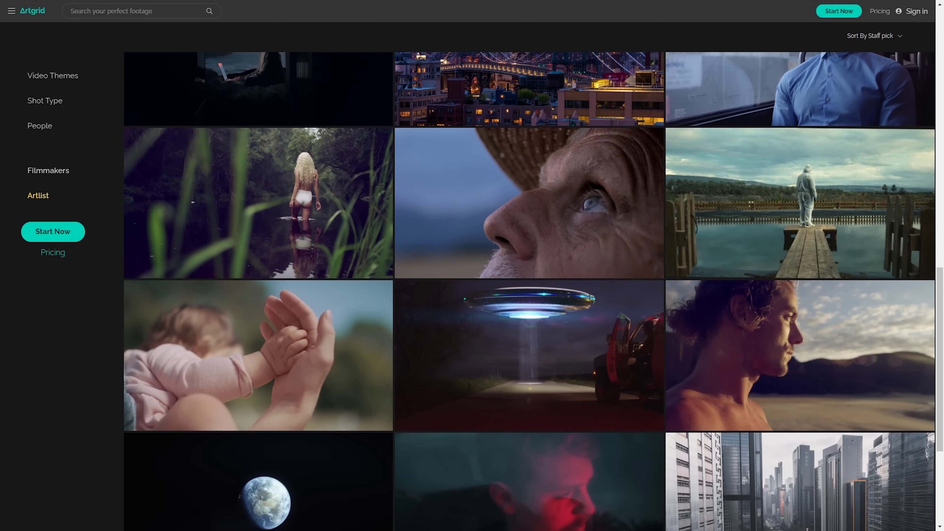
pyautogui.scroll(-1, 529, 291)
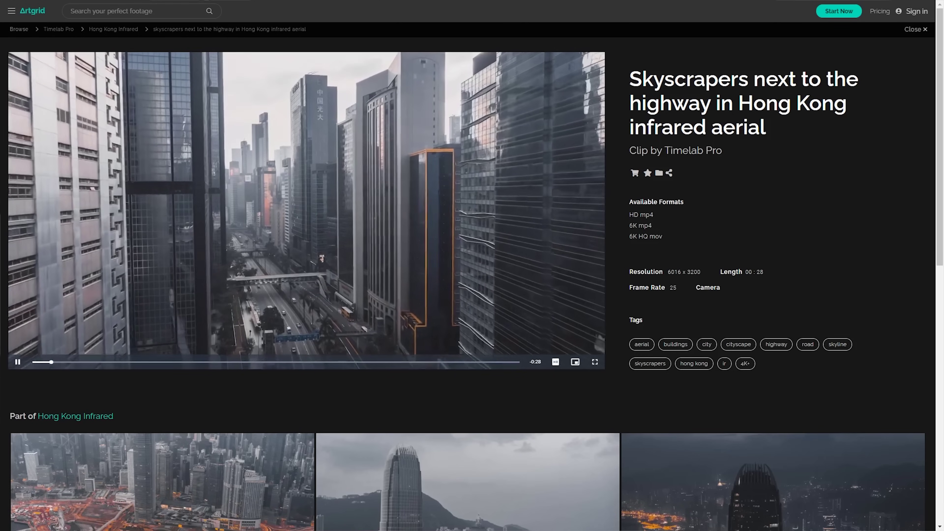
pyautogui.moveTo(663, 236); pyautogui.dragTo(629, 214)
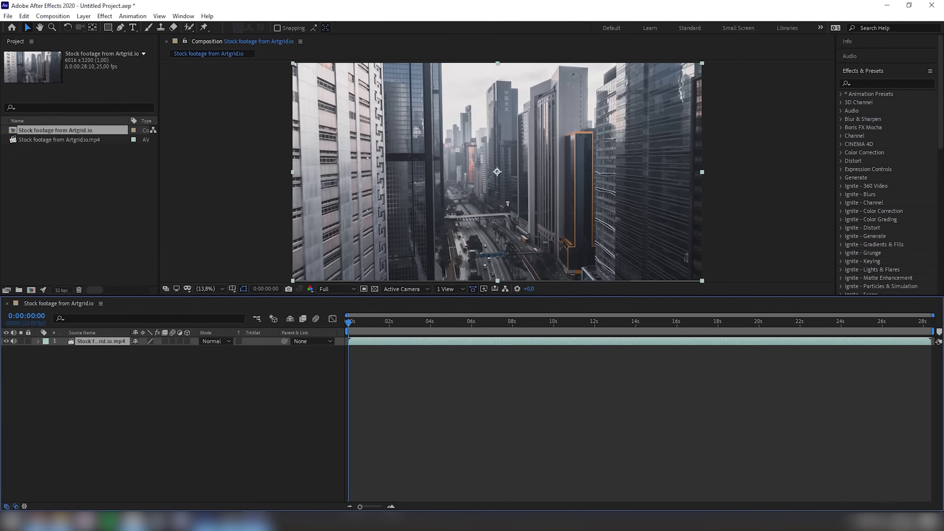
# Apply 3D Camera Tracker, select four sign track points, and create a solid and camera there.
pyautogui.press('Return')
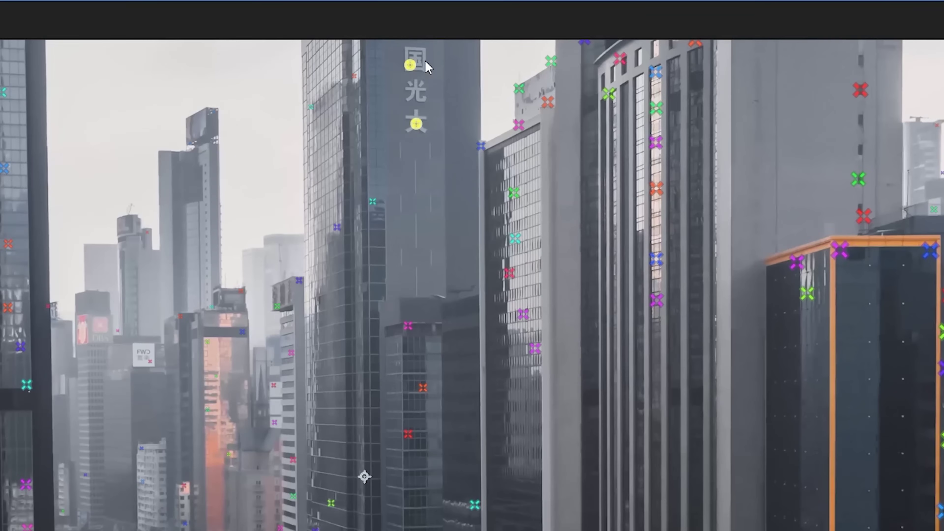
pyautogui.rightClick(565, 108)
pyautogui.click(567, 109)
pyautogui.moveTo(385, 45)
pyautogui.mouseDown()
pyautogui.moveTo(463, 53)
pyautogui.moveTo(419, 125)
pyautogui.mouseUp()
pyautogui.rightClick(419, 125)
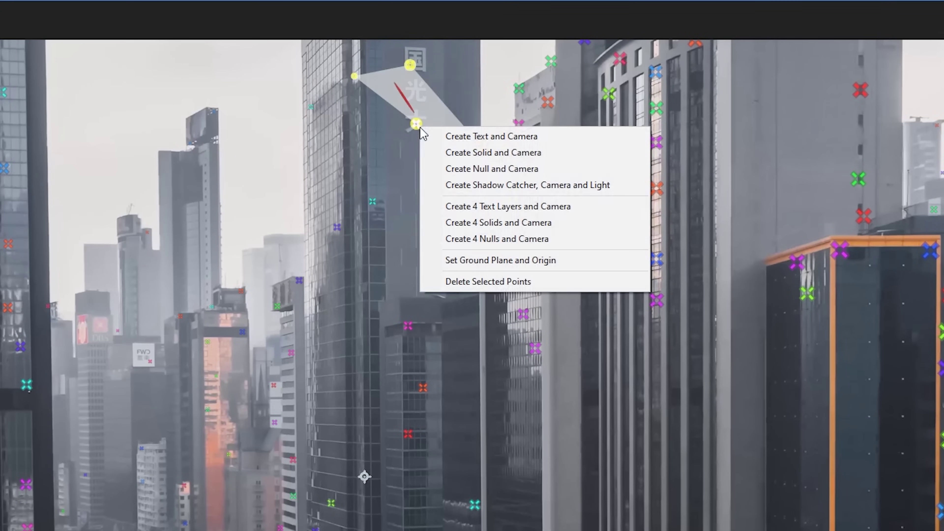
pyautogui.click(451, 155)
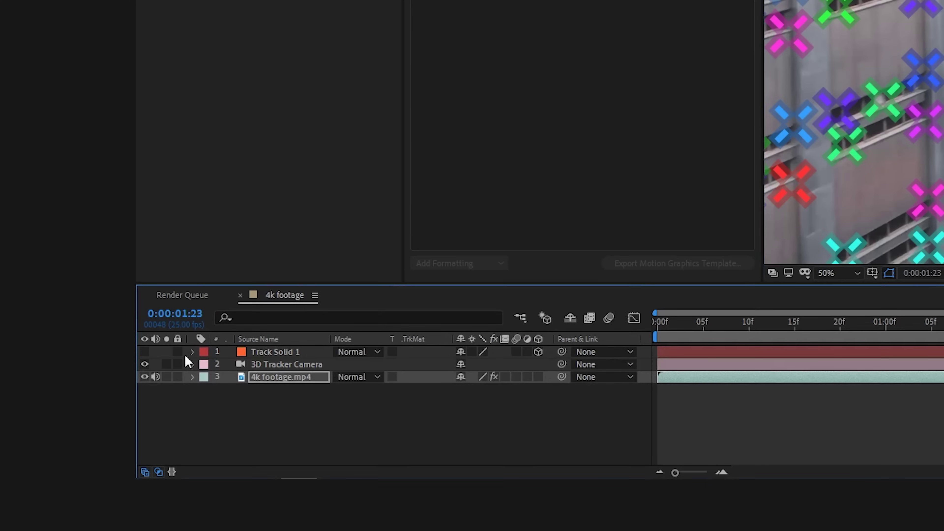
# Make Track Solid 1 visible and rotate its orientation to match the building face.
pyautogui.click(266, 352)
pyautogui.click(144, 352)
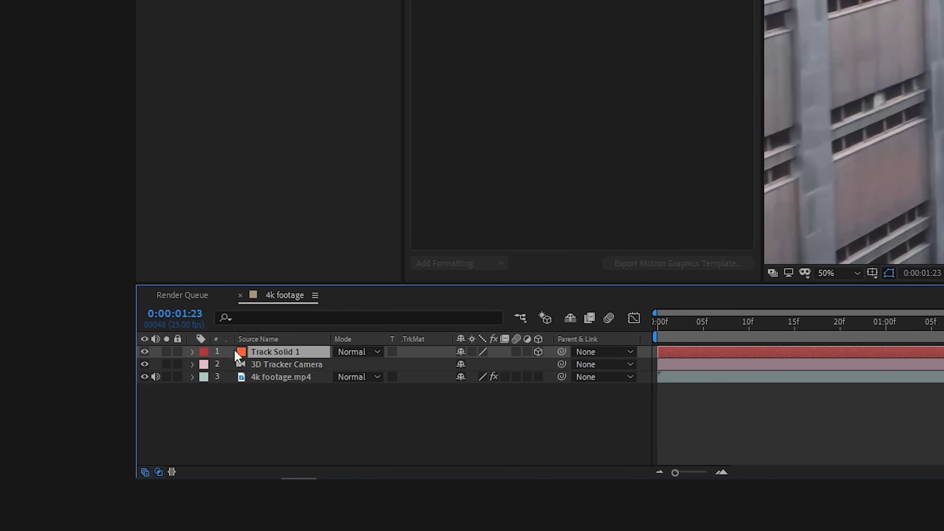
pyautogui.press('r')
pyautogui.moveTo(538, 366); pyautogui.dragTo(504, 363)
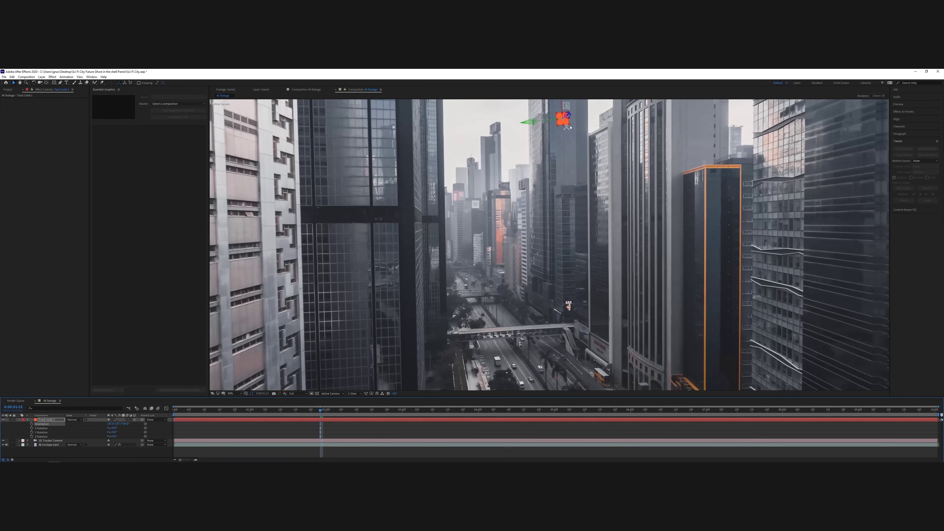
pyautogui.press('w')
pyautogui.moveTo(571, 127); pyautogui.dragTo(562, 120)
pyautogui.press('g')
pyautogui.scroll(6, 563, 118)
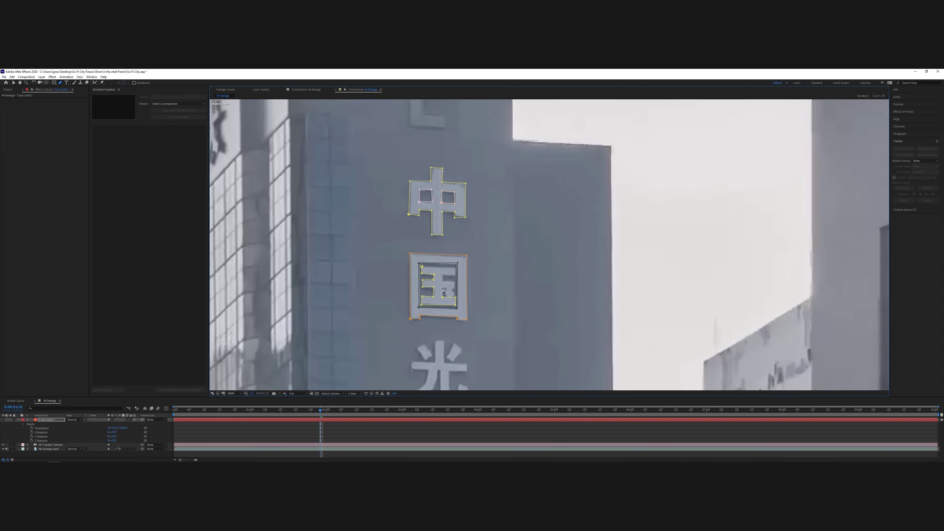
# Trace Pen masks around the remaining sign characters and set 国's inner mask to Subtract.
pyautogui.moveTo(457, 278)
pyautogui.mouseDown()
pyautogui.moveTo(450, 144)
pyautogui.moveTo(451, 161)
pyautogui.mouseUp()
pyautogui.click(410, 231)
pyautogui.click(426, 237)
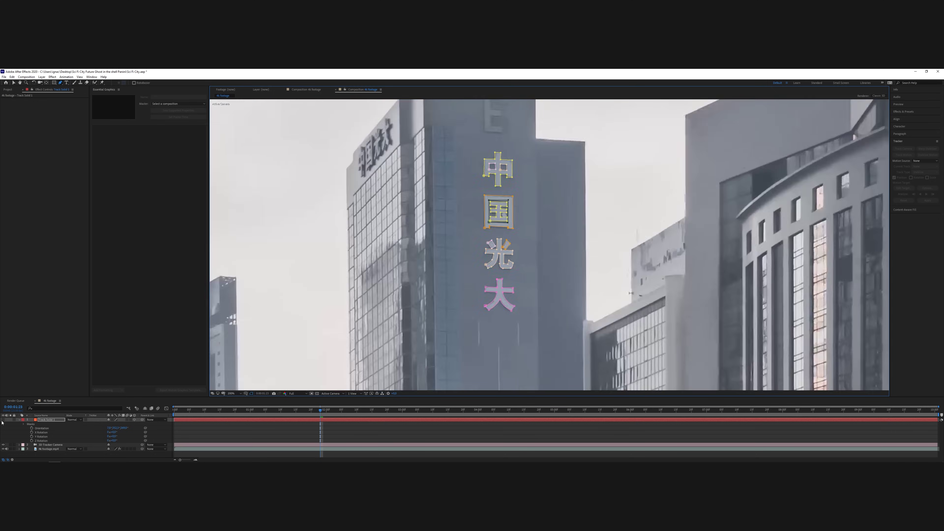
pyautogui.scroll(-3, 40, 435)
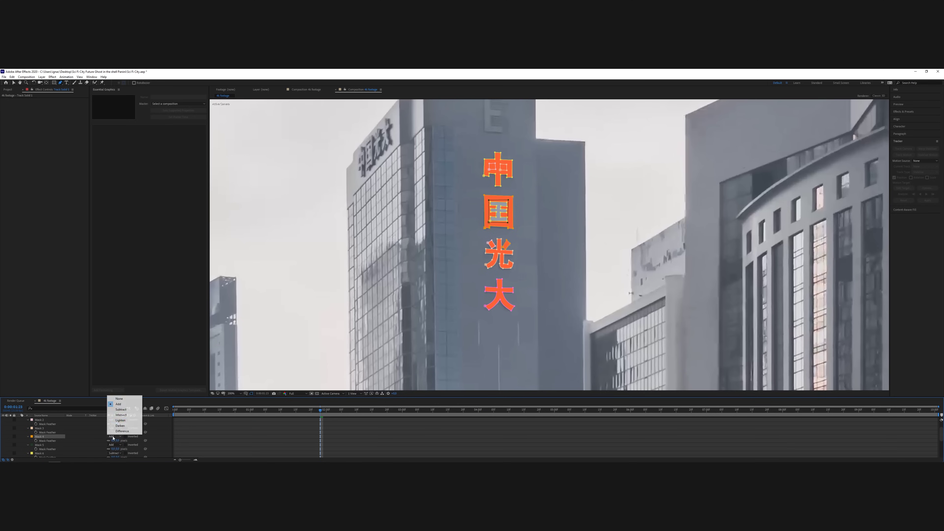
pyautogui.click(121, 409)
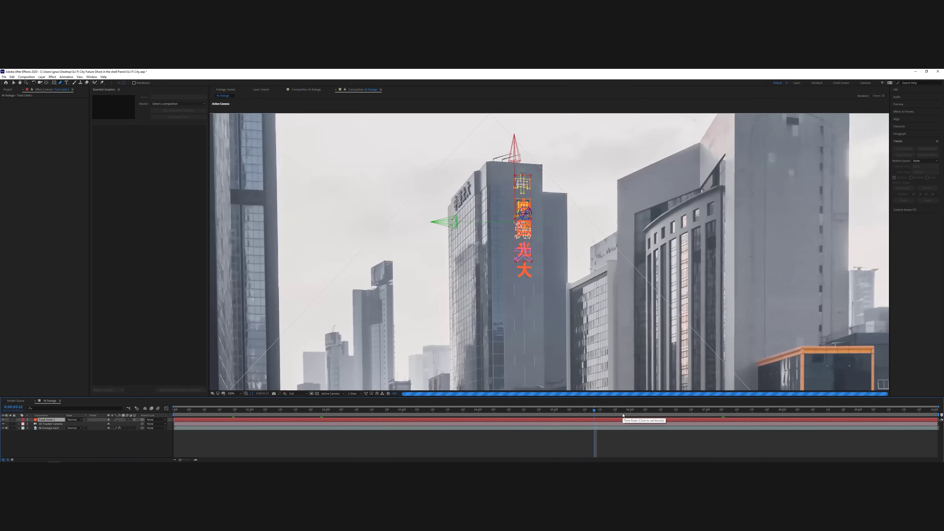
pyautogui.moveTo(623, 412); pyautogui.dragTo(403, 411)
# Preview the orange masked sign and duplicate Track Solid 1 into additional copies.
pyautogui.press('v')
pyautogui.scroll(-4, 506, 245)
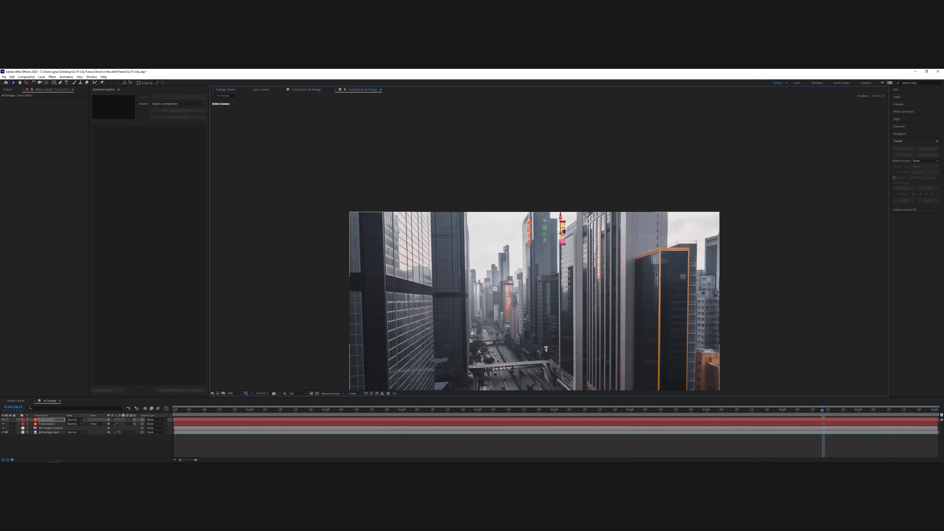
pyautogui.click(36, 434)
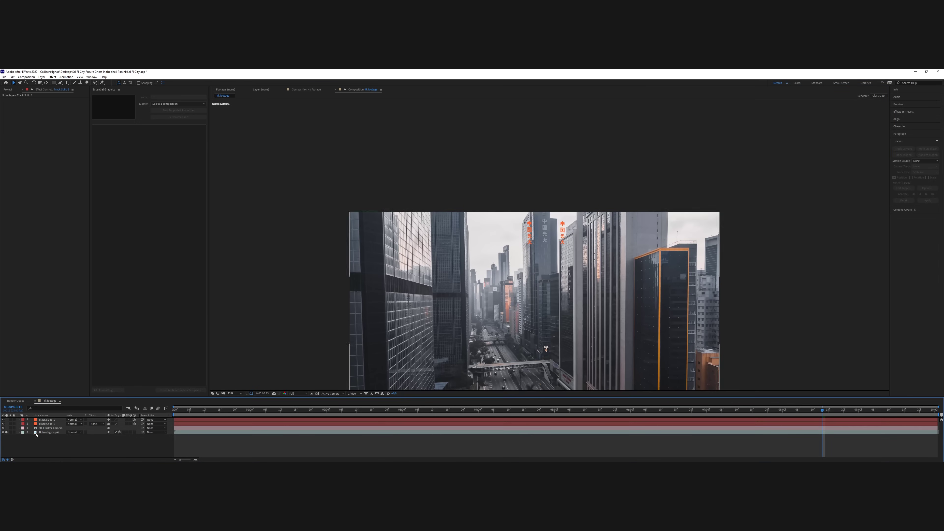
pyautogui.click(51, 422)
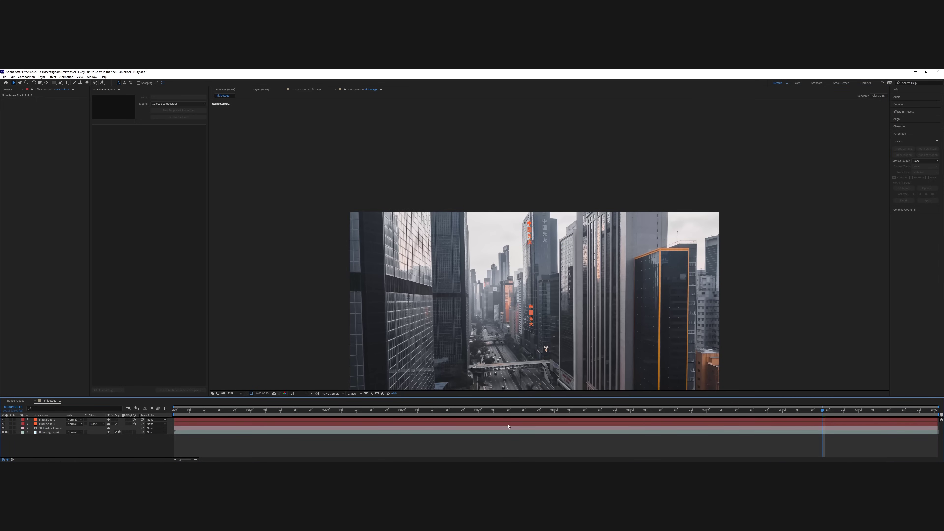
pyautogui.scroll(6, 535, 228)
pyautogui.hotkey('ctrl', 'd')
pyautogui.hotkey('ctrl', 'd')
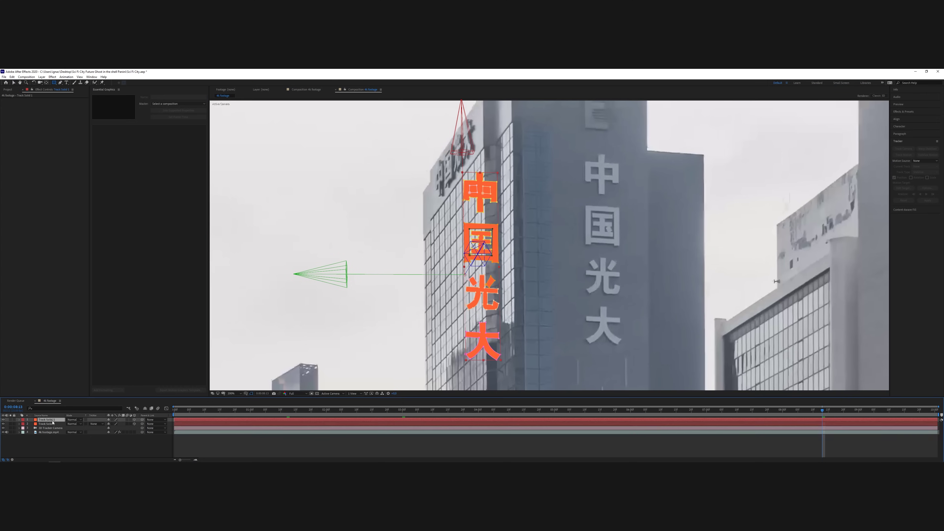
pyautogui.click(464, 224)
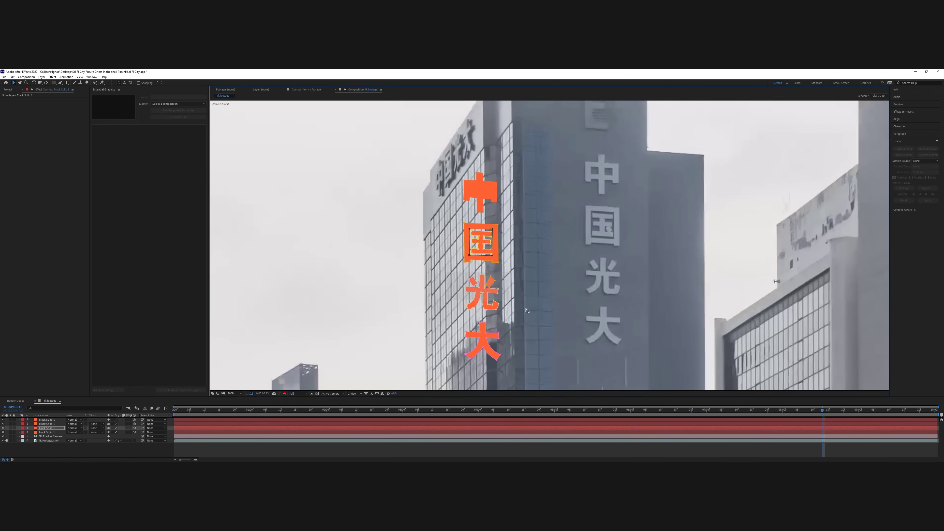
pyautogui.click(415, 220)
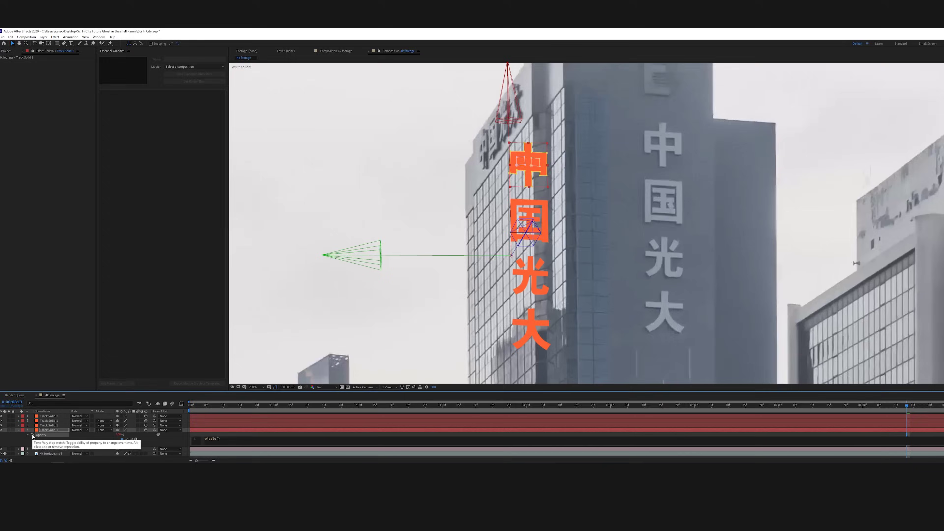
# Set the opacity expression to wiggle(3,50) and switch a mask's mode to Subtract.
pyautogui.write('3,50')
pyautogui.click(213, 427)
pyautogui.click(190, 405)
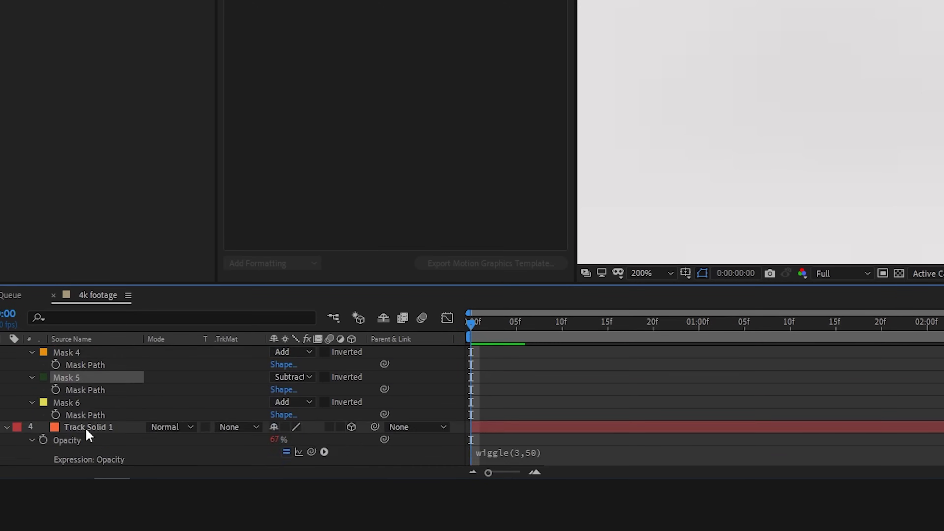
pyautogui.click(292, 426)
pyautogui.click(323, 352)
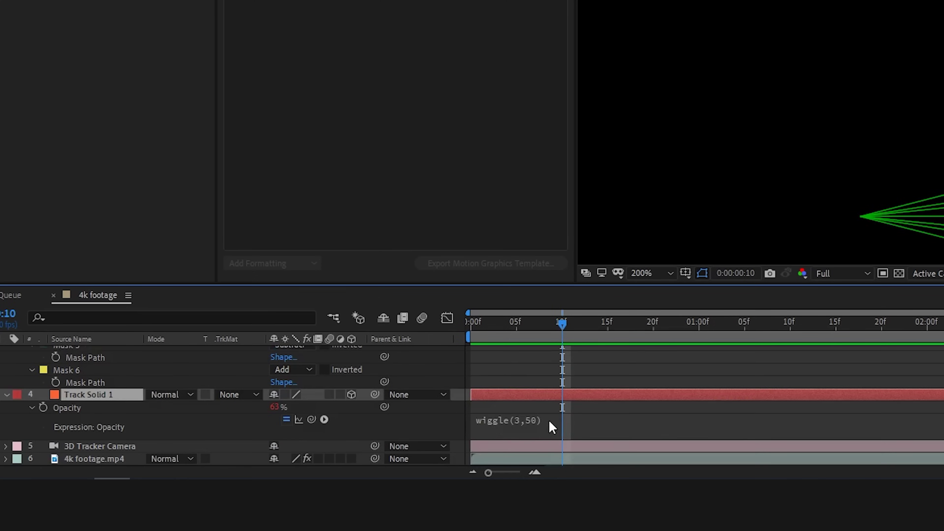
# Add posterizeTime(8) to the opacity expression so the sign flickers faster.
pyautogui.press('Return')
pyautogui.write('posterizeTime(8)')
pyautogui.press('KP_Enter')
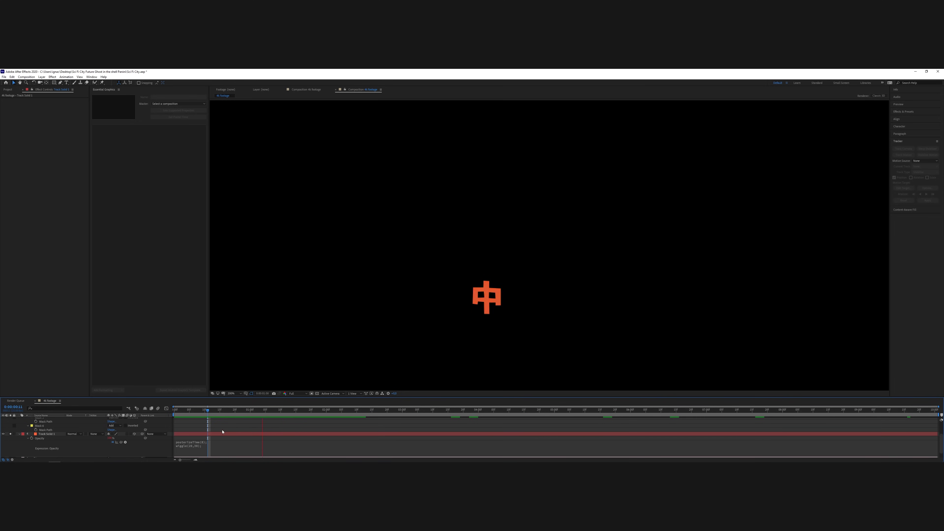
pyautogui.click(210, 416)
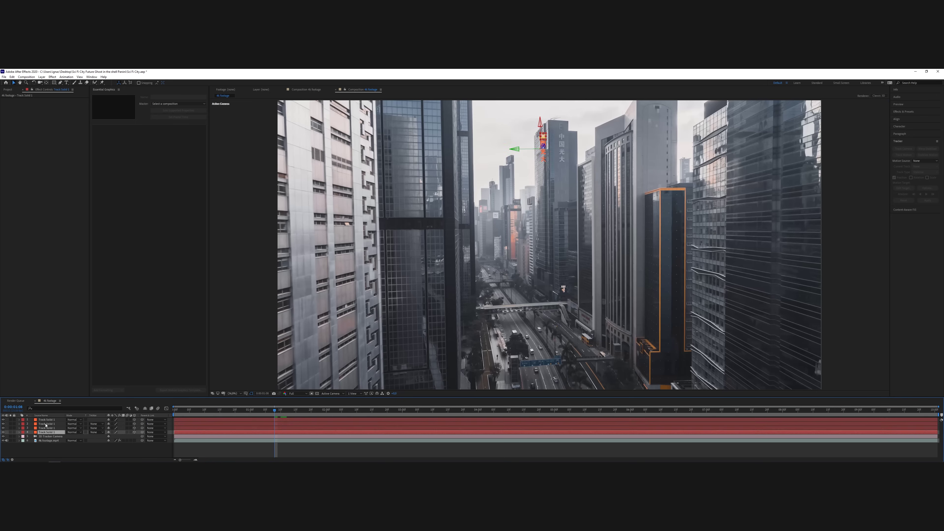
# Unsolo the layers and precompose the four sign character layers as 'Sign Chinese'.
pyautogui.click(23, 428)
pyautogui.click(22, 373)
pyautogui.keyDown('shift'); pyautogui.click(47, 432); pyautogui.keyUp('shift')
pyautogui.hotkey('ctrl', 'shift', 'c')
pyautogui.write('Sign Chinese')
pyautogui.press('Return')
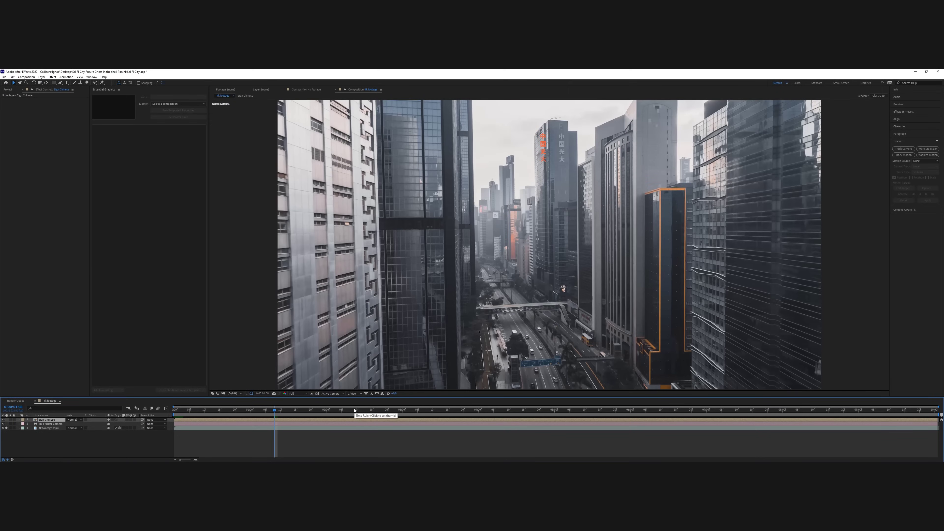
pyautogui.press('space')
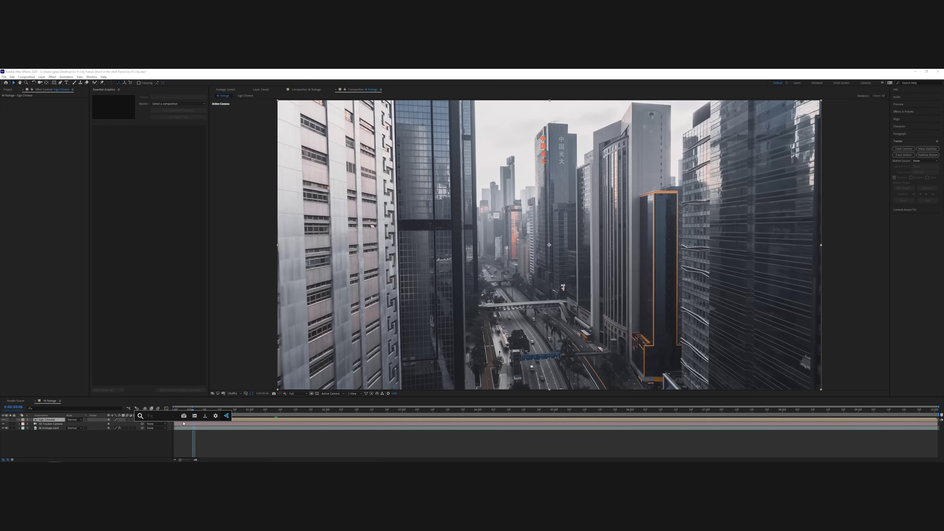
# Set the Sign Chinese layer to Add blending, removing the trial glow effects.
pyautogui.hotkey('ctrl', 'space')
pyautogui.write('solidglow')
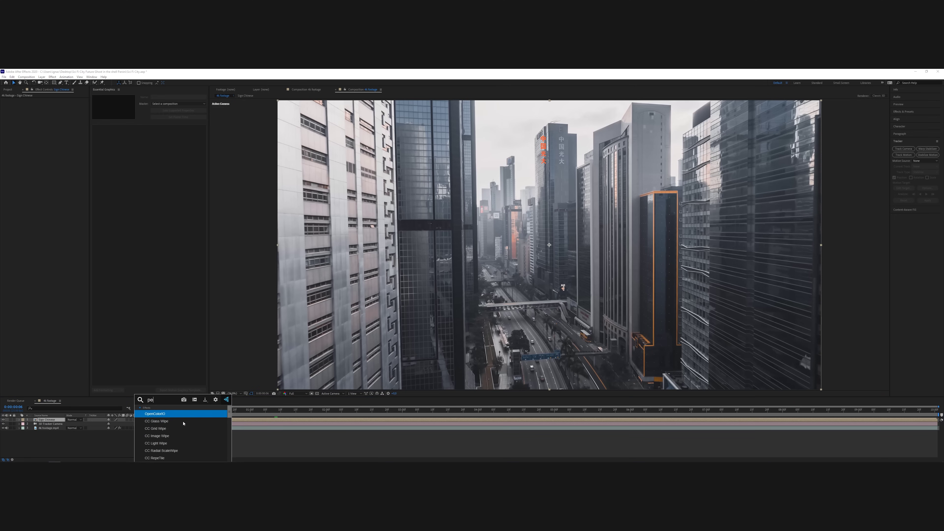
pyautogui.press('Return')
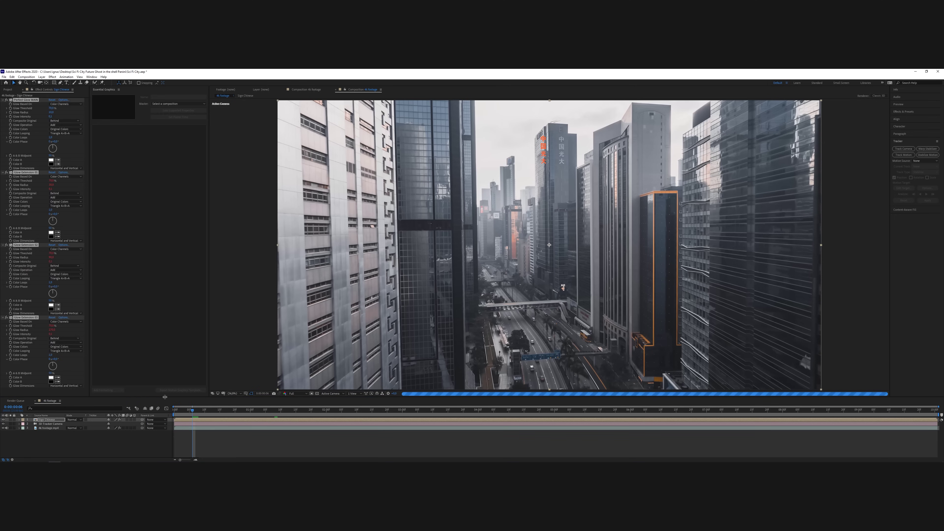
pyautogui.click(74, 420)
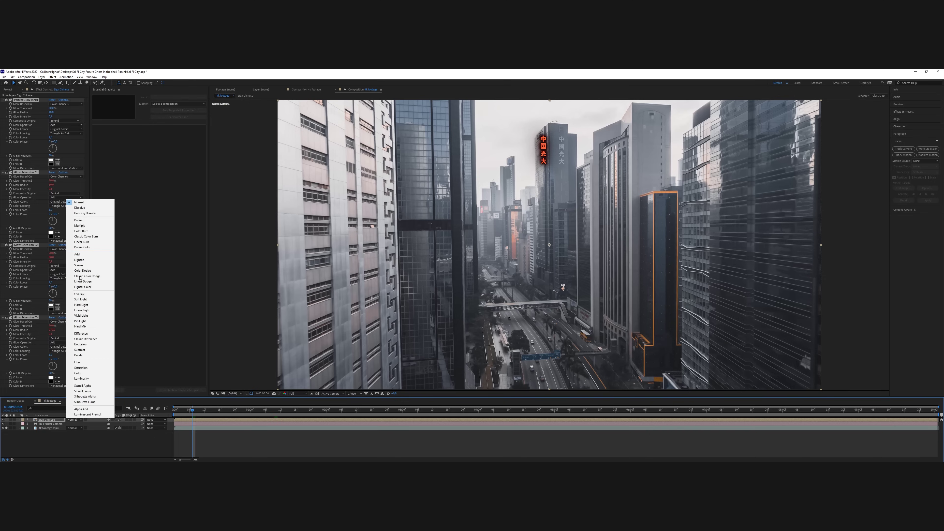
pyautogui.click(77, 255)
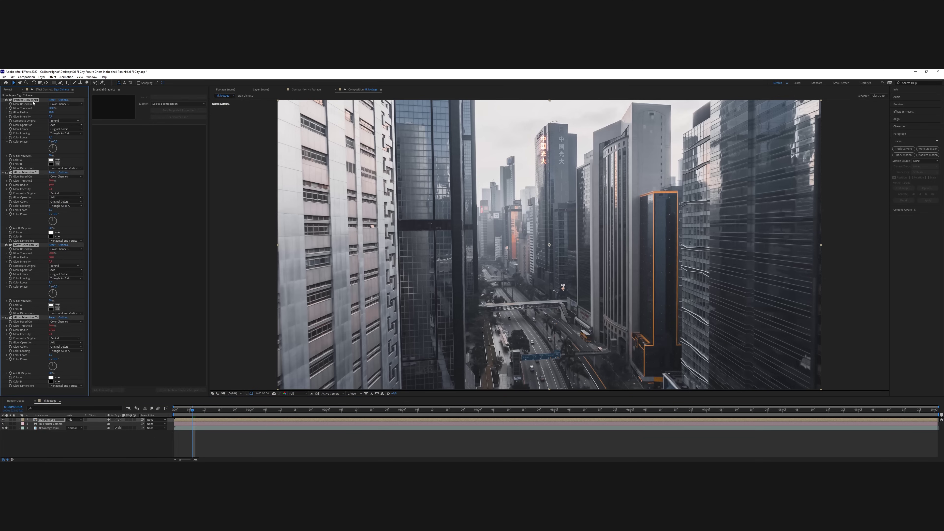
pyautogui.press('Delete')
# Apply Solid Composite with a black colour, then add the Perfect Glow preset.
pyautogui.press('Return')
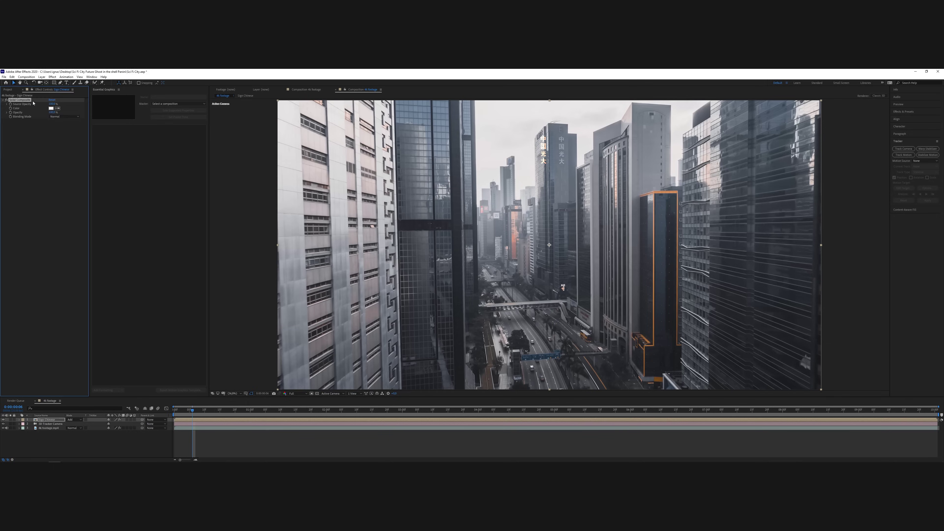
pyautogui.click(51, 108)
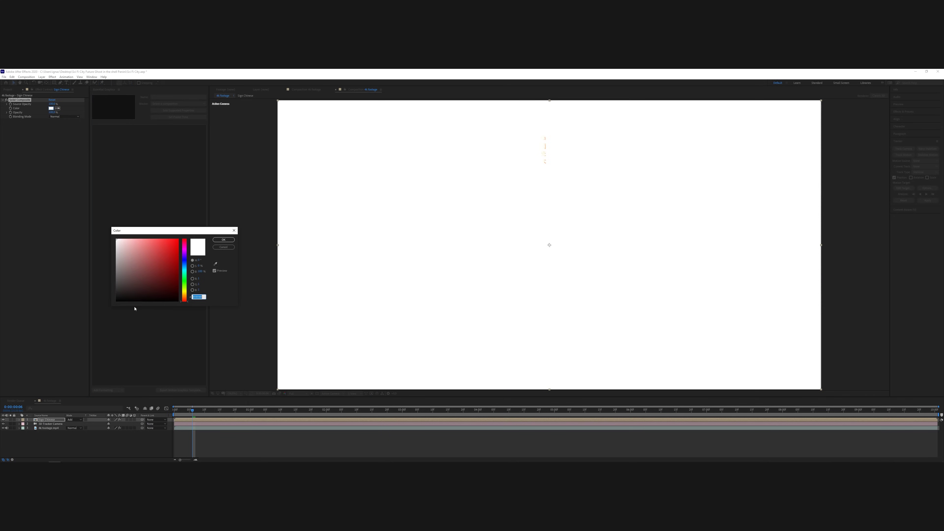
pyautogui.moveTo(126, 290); pyautogui.dragTo(73, 327)
pyautogui.press('Return')
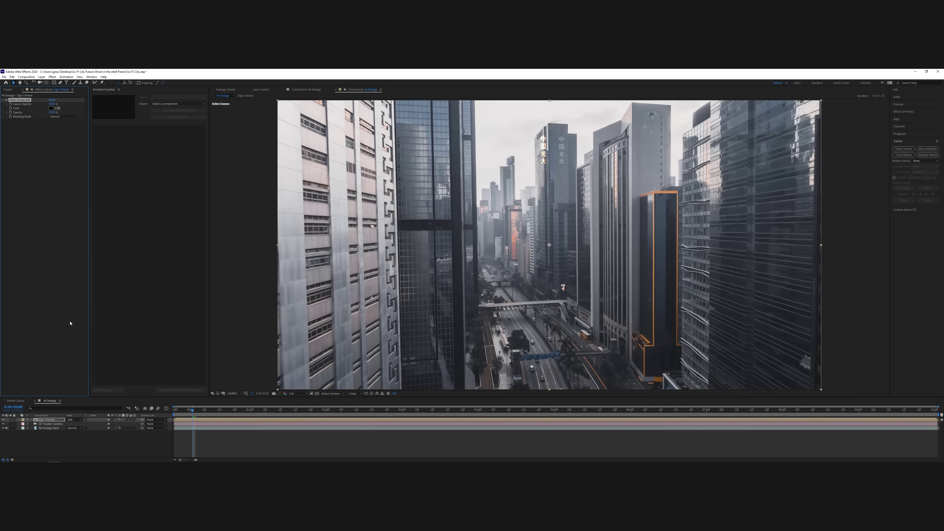
pyautogui.press('Return')
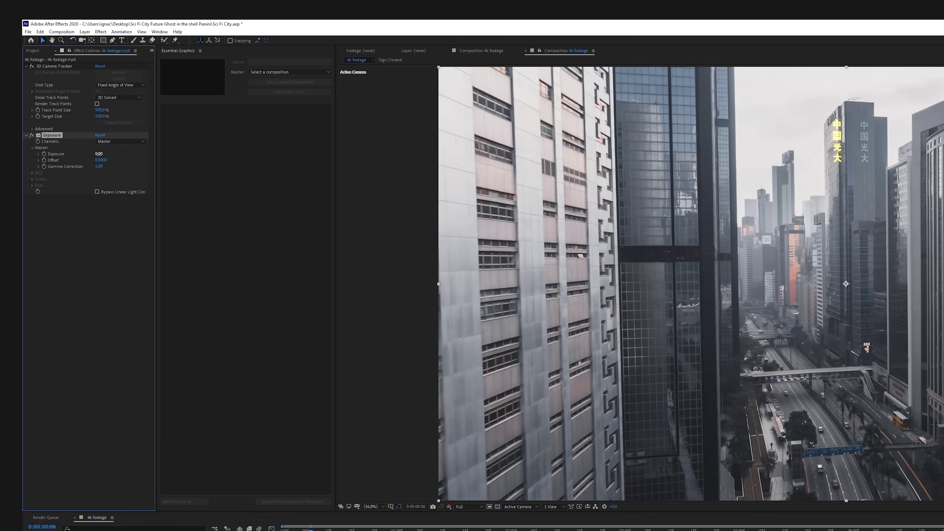
# Lower the 4k footage exposure to -0.18 and add Curves with an S-shaped contrast curve.
pyautogui.moveTo(99, 153); pyautogui.dragTo(78, 153)
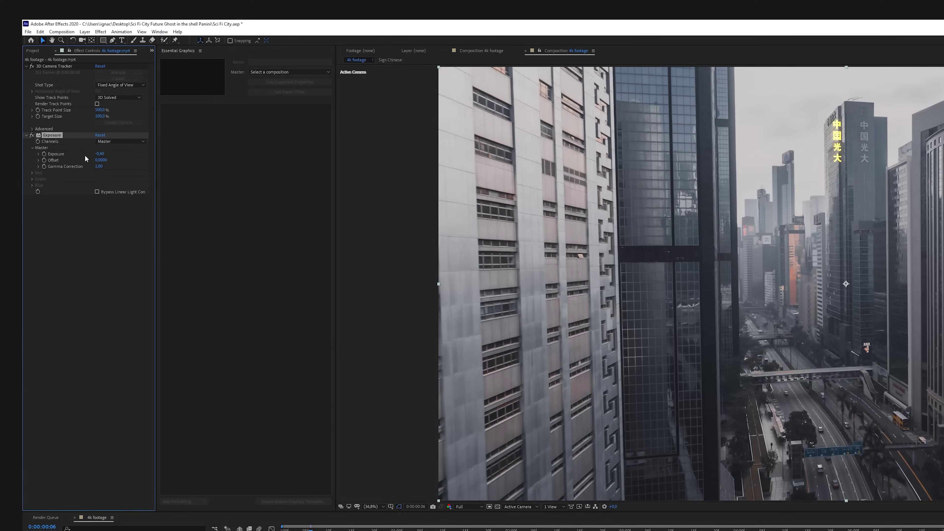
pyautogui.hotkey('ctrl', 'space')
pyautogui.write('tint')
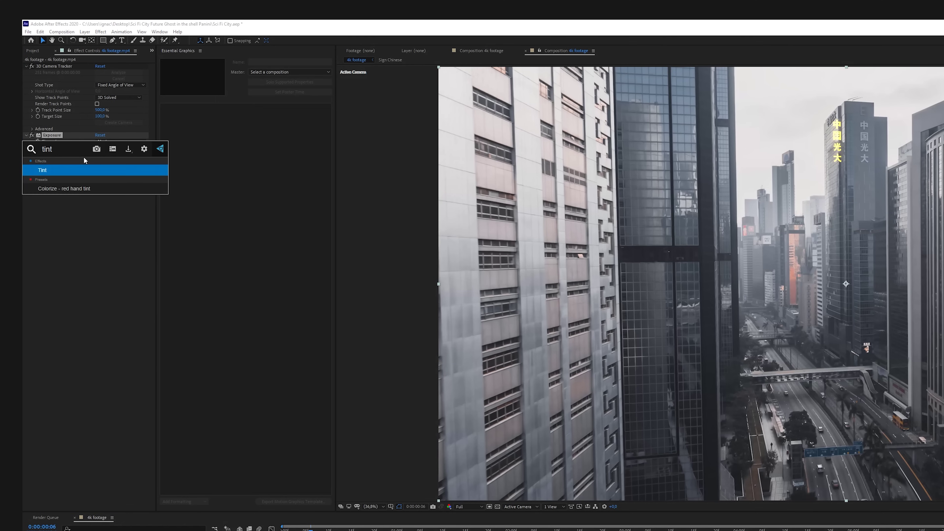
pyautogui.hotkey('ctrl', 'a')
pyautogui.write('curves')
pyautogui.press('Return')
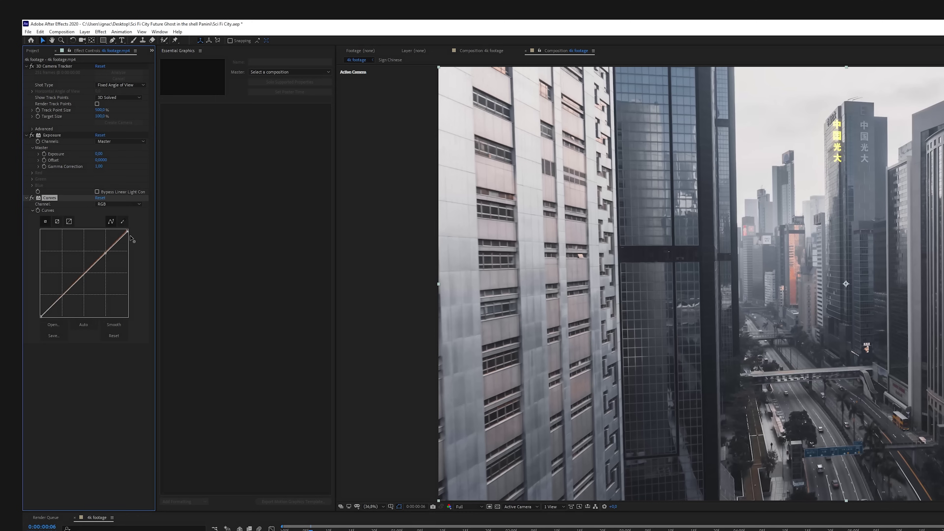
pyautogui.moveTo(130, 235); pyautogui.dragTo(131, 249)
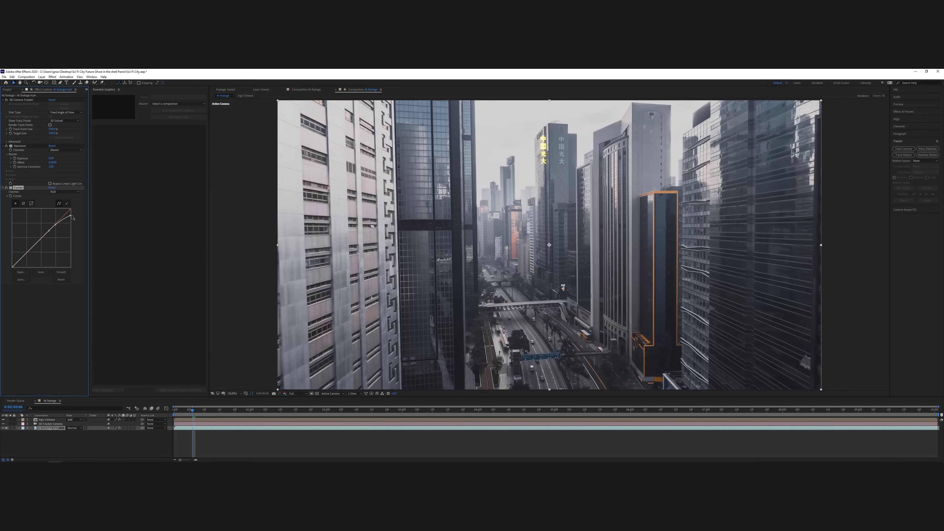
pyautogui.moveTo(29, 254); pyautogui.dragTo(30, 257)
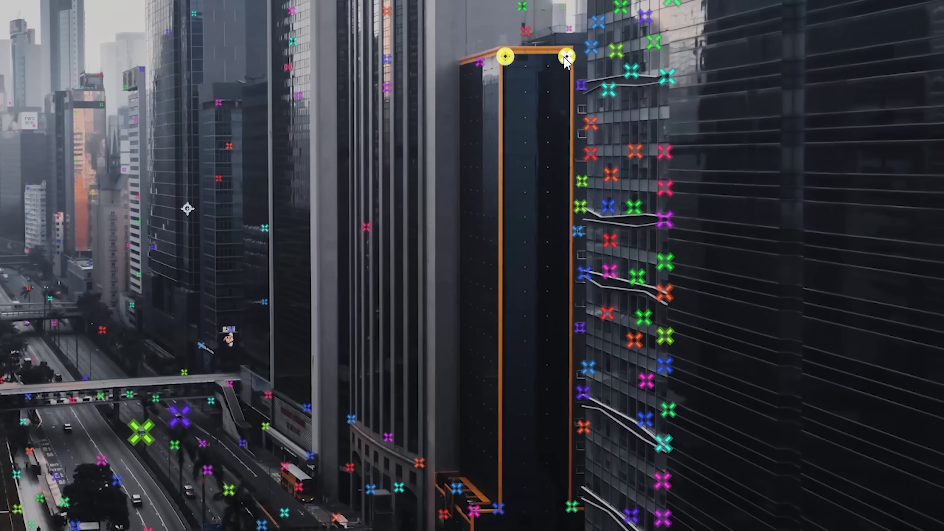
# Create a Track Solid on a right-tower track point and select all the track solid layers.
pyautogui.rightClick(564, 57)
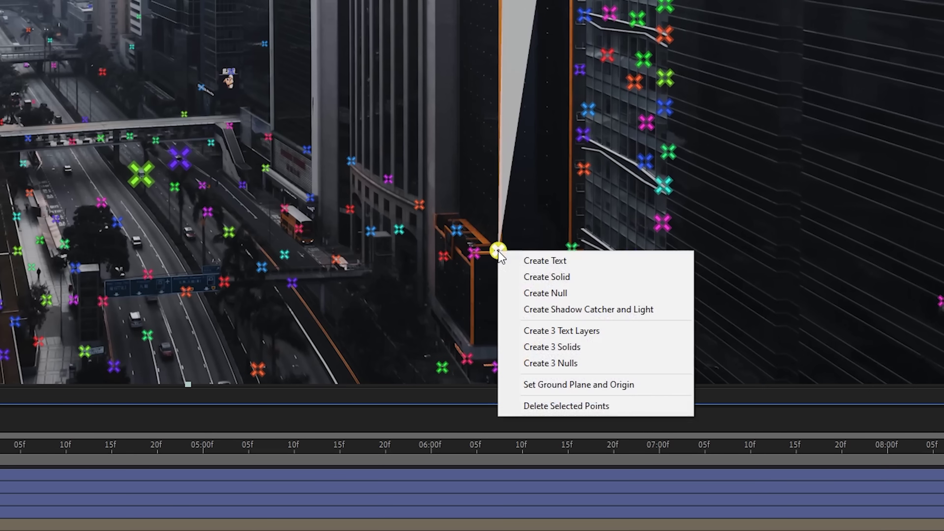
pyautogui.click(532, 278)
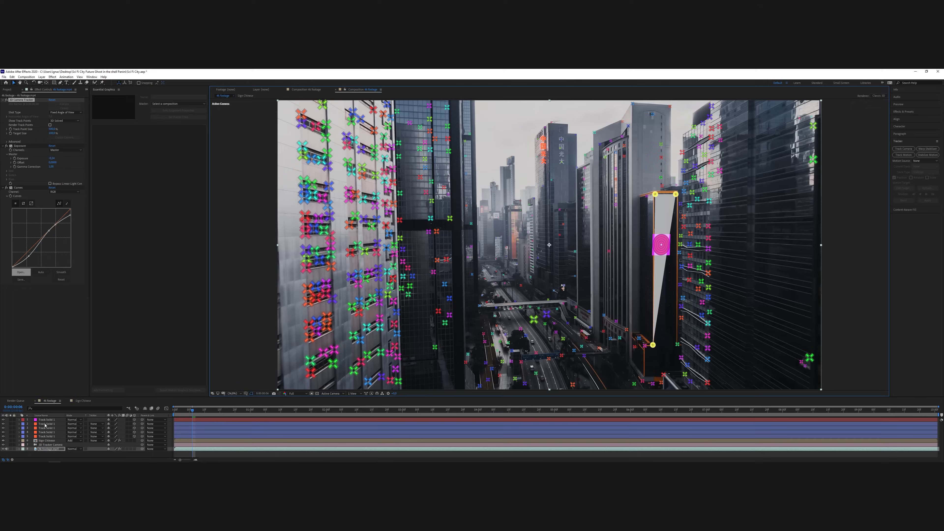
pyautogui.click(48, 424)
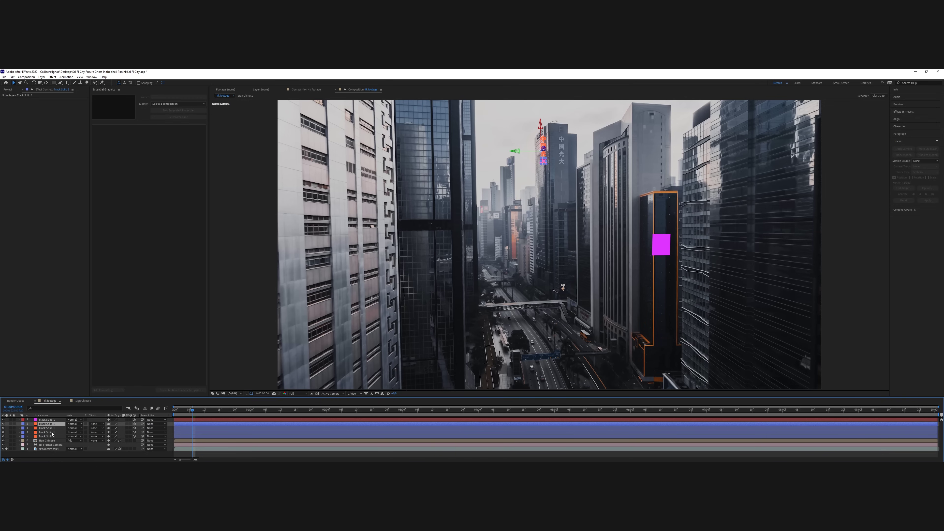
pyautogui.keyDown('shift'); pyautogui.click(52, 433); pyautogui.keyUp('shift')
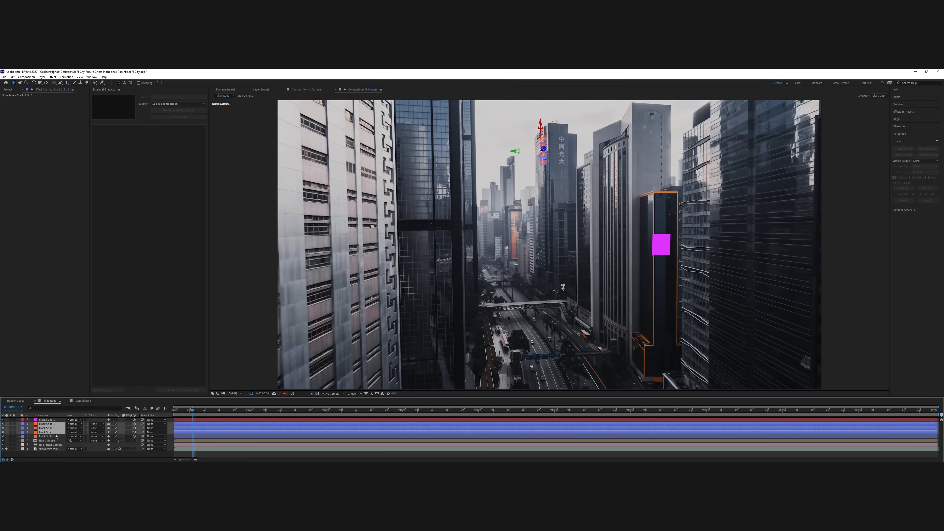
pyautogui.keyDown('shift'); pyautogui.click(52, 437); pyautogui.keyUp('shift')
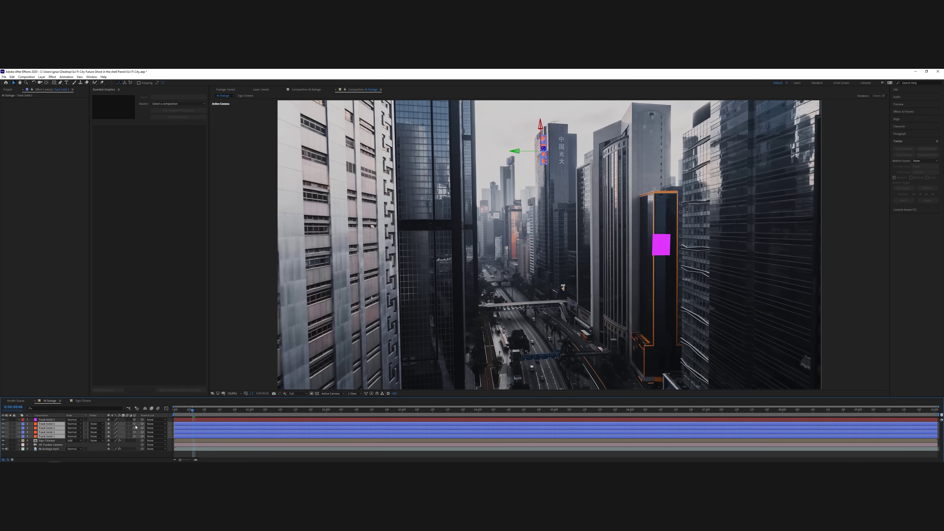
pyautogui.hotkey('ctrl', 'shift', 'c')
pyautogui.click(503, 379)
pyautogui.press(',')
pyautogui.press(',')
pyautogui.press(',')
pyautogui.press(',')
pyautogui.press(',')
pyautogui.press(',')
pyautogui.press(',')
pyautogui.press(',')
pyautogui.press(',')
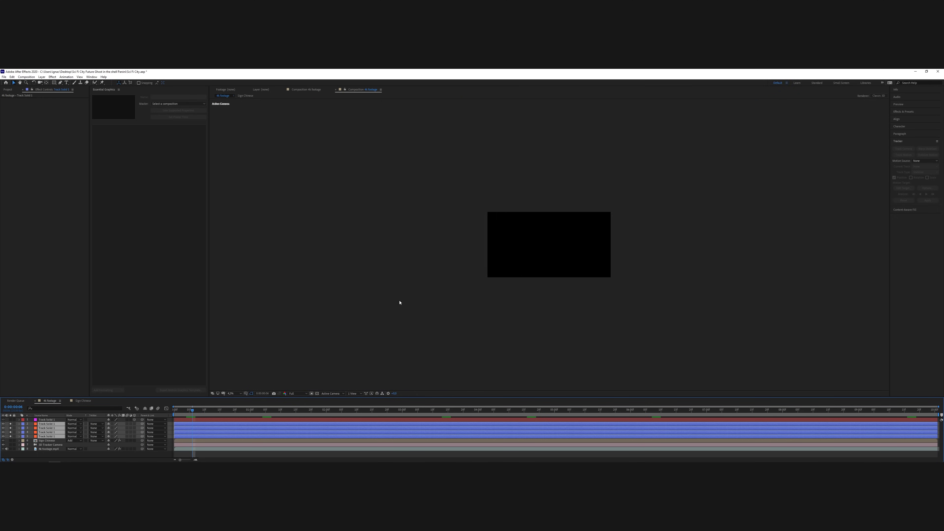
# Check the track solids' scale and precompose them as 'Chinese Sign'.
pyautogui.press(',')
pyautogui.press(',')
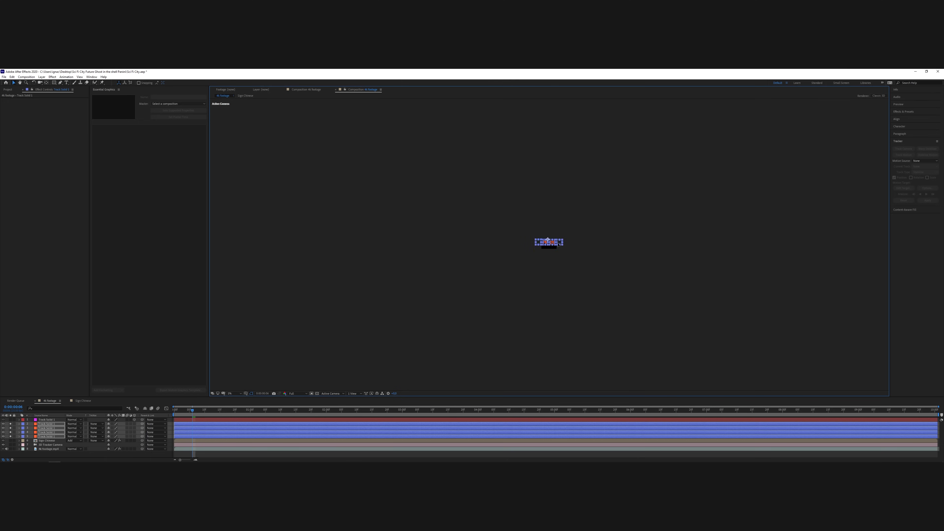
pyautogui.press('.')
pyautogui.press('.')
pyautogui.press('.')
pyautogui.press('.')
pyautogui.press('.')
pyautogui.press('s')
pyautogui.press('.')
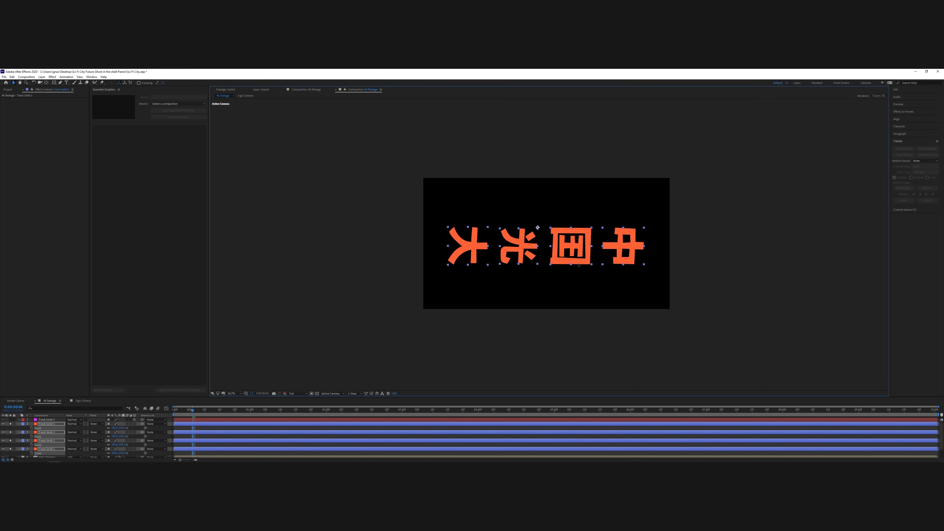
pyautogui.press('.')
pyautogui.hotkey('ctrl', 'shift', 'c')
pyautogui.write('Chinese Sign')
pyautogui.press('Return')
# Set the Chinese Sign layer to Screen mode, inspect the precomp, and return to the main comp.
pyautogui.click(74, 427)
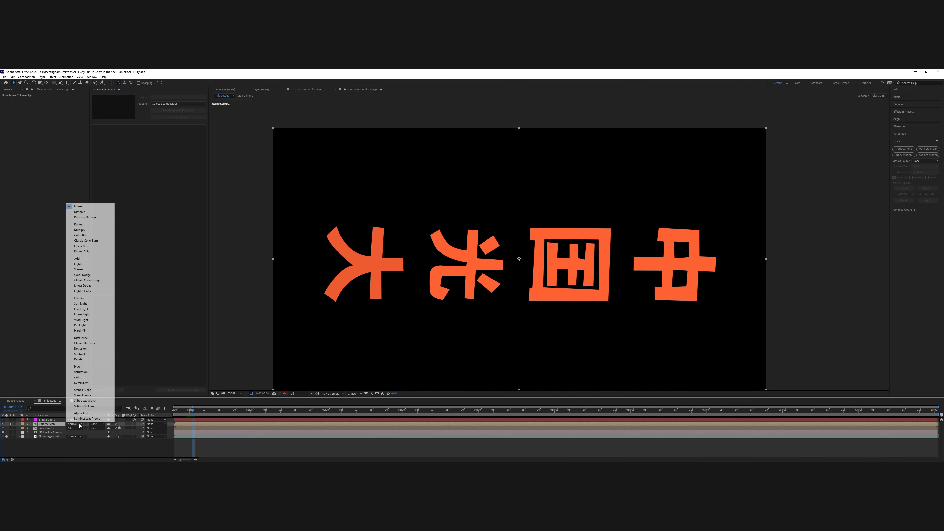
pyautogui.click(76, 279)
pyautogui.doubleClick(49, 427)
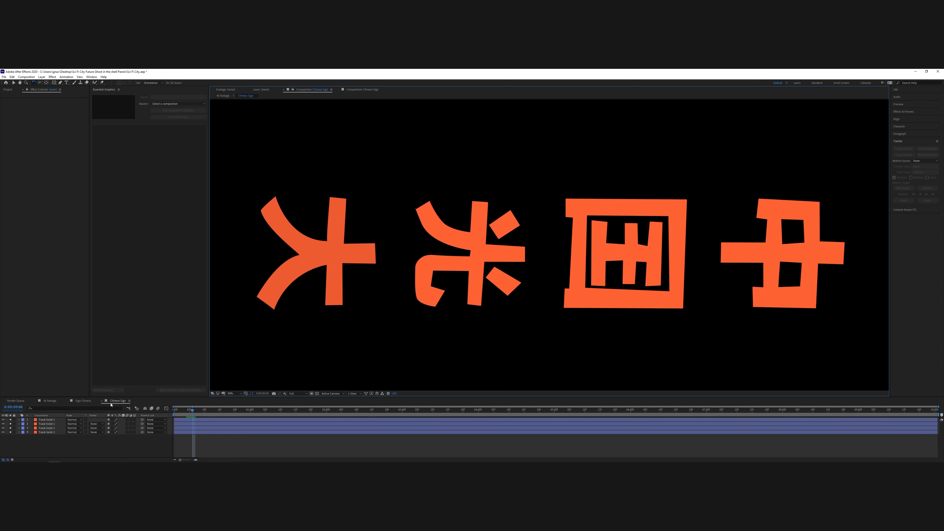
pyautogui.click(223, 96)
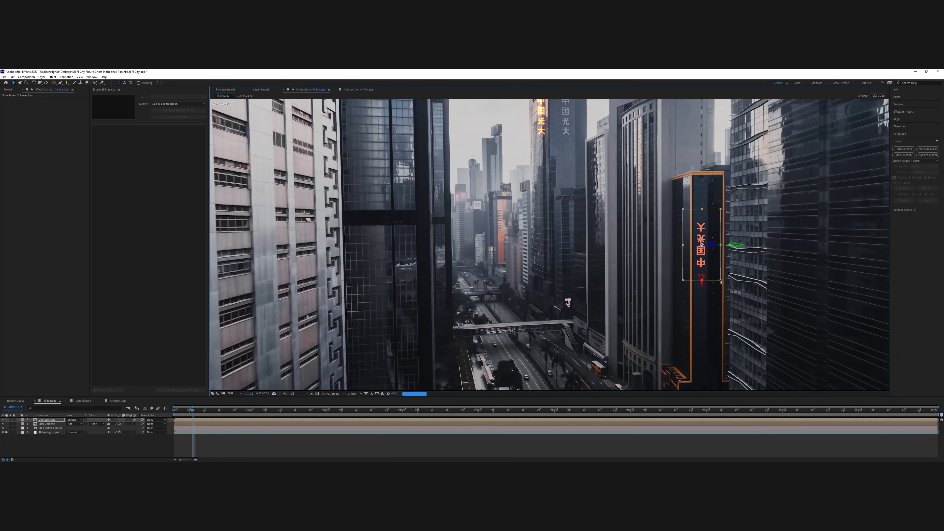
# Blend the Chinese Sign layer with Add, make its glow cyan, and preview at Half resolution.
pyautogui.click(73, 419)
pyautogui.click(76, 271)
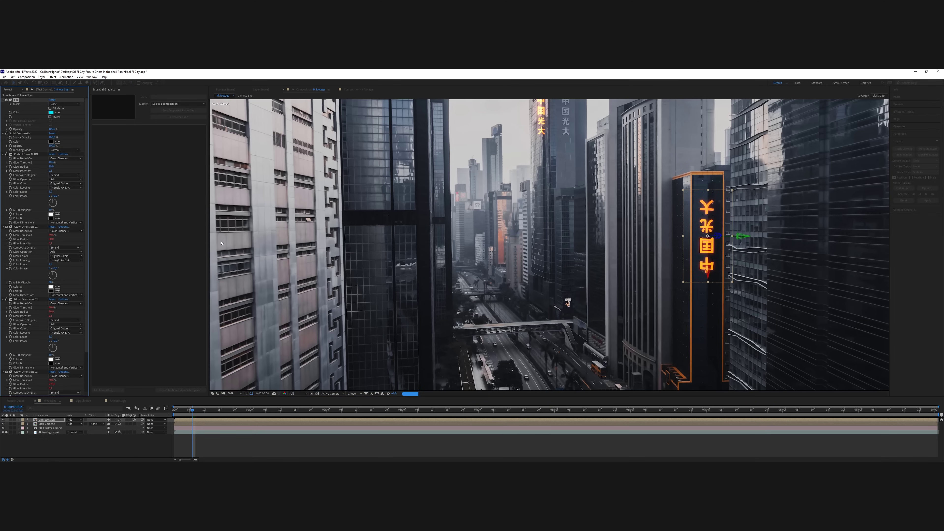
pyautogui.click(223, 251)
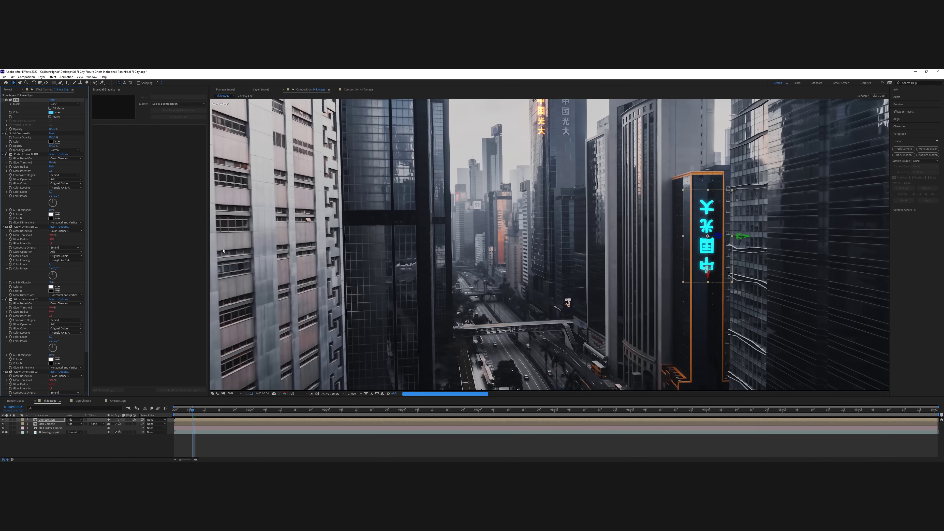
pyautogui.press('t')
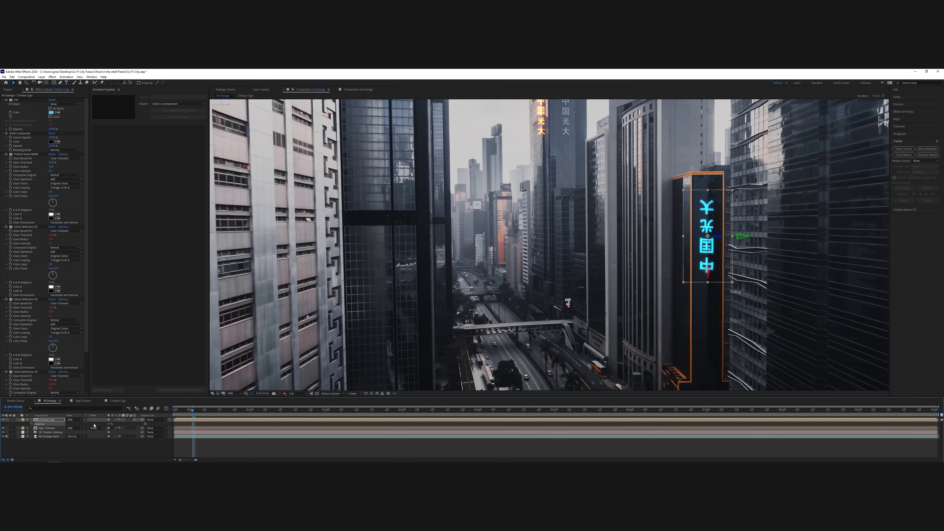
pyautogui.click(228, 444)
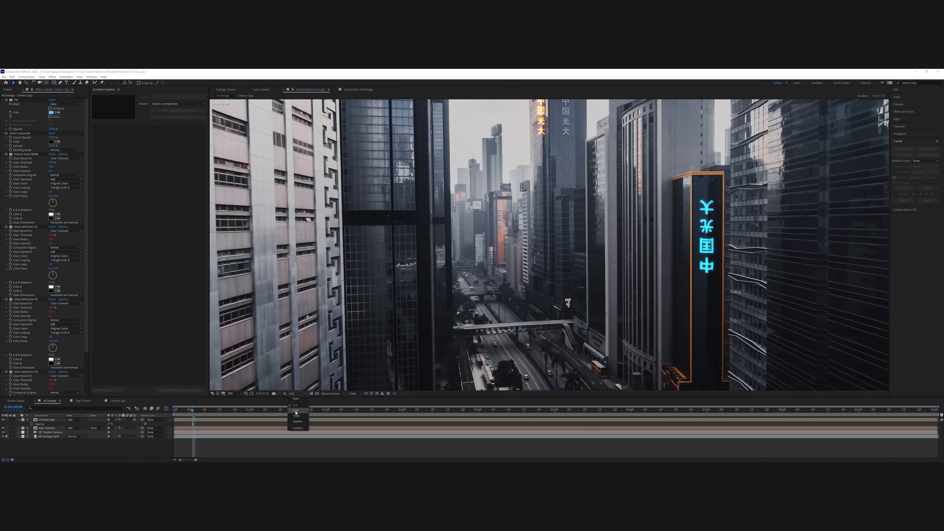
pyautogui.click(296, 410)
pyautogui.press('space')
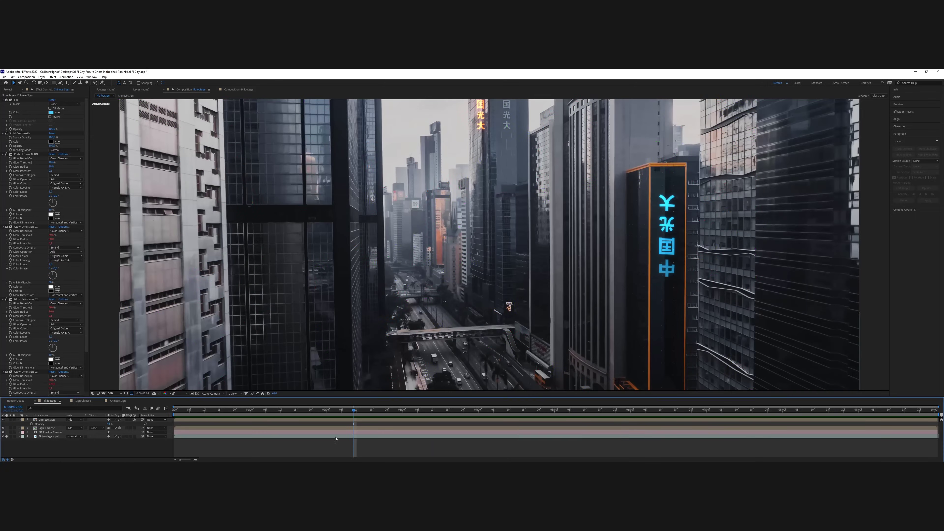
# Choose Import > File from the Project panel to browse the Overlays folder of HUD packs.
pyautogui.rightClick(49, 213)
pyautogui.moveTo(76, 240)
pyautogui.click(122, 237)
# Import the HUD Overlays pack folder into the project.
pyautogui.doubleClick(74, 137)
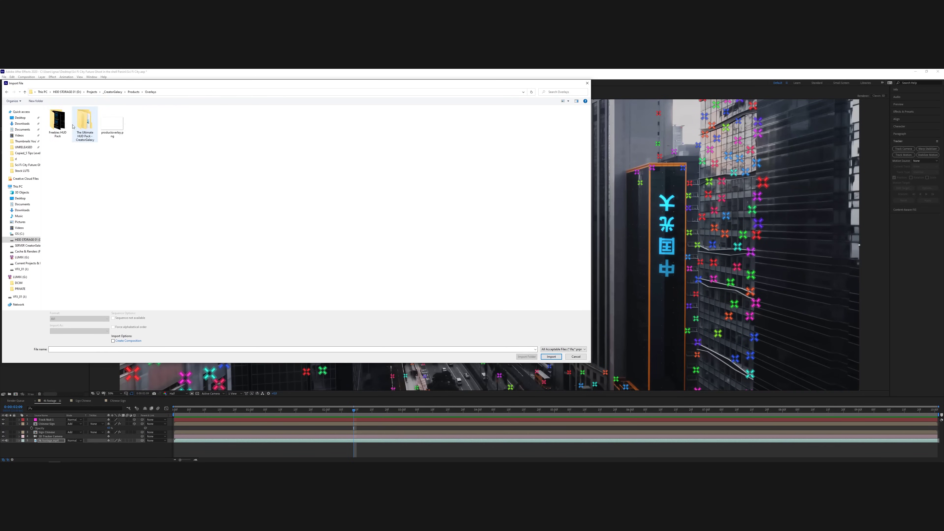
pyautogui.click(85, 124)
pyautogui.click(526, 357)
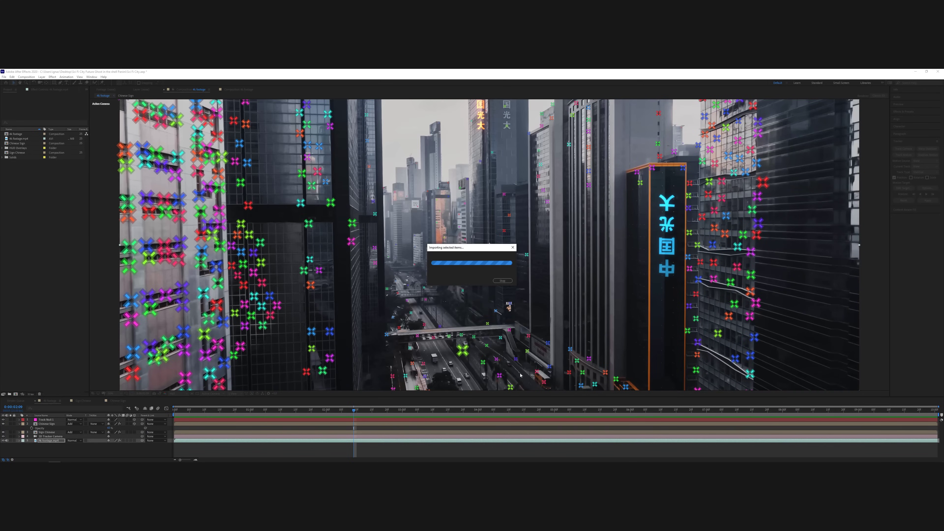
# Preview Background 2 and Custom frame 2, then add Custom frame 2.mp4 to the 4k footage composition.
pyautogui.doubleClick(30, 162)
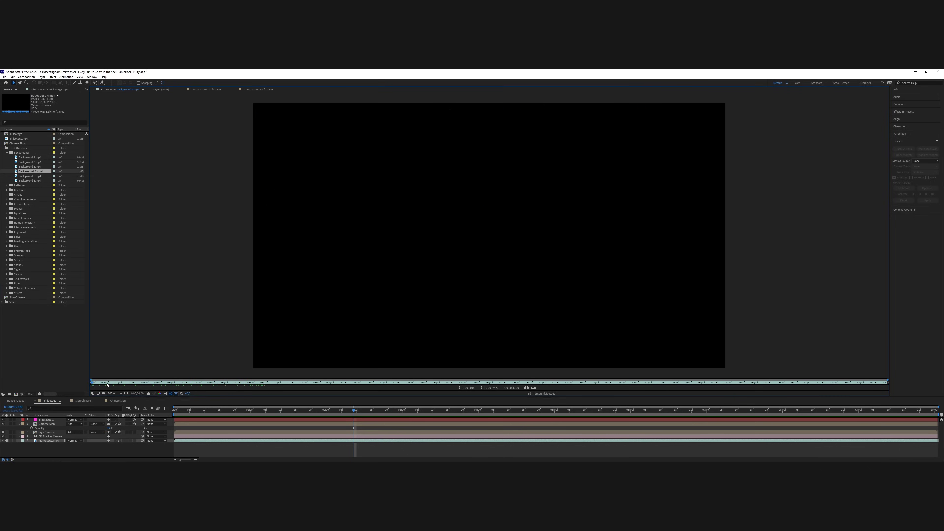
pyautogui.doubleClick(32, 213)
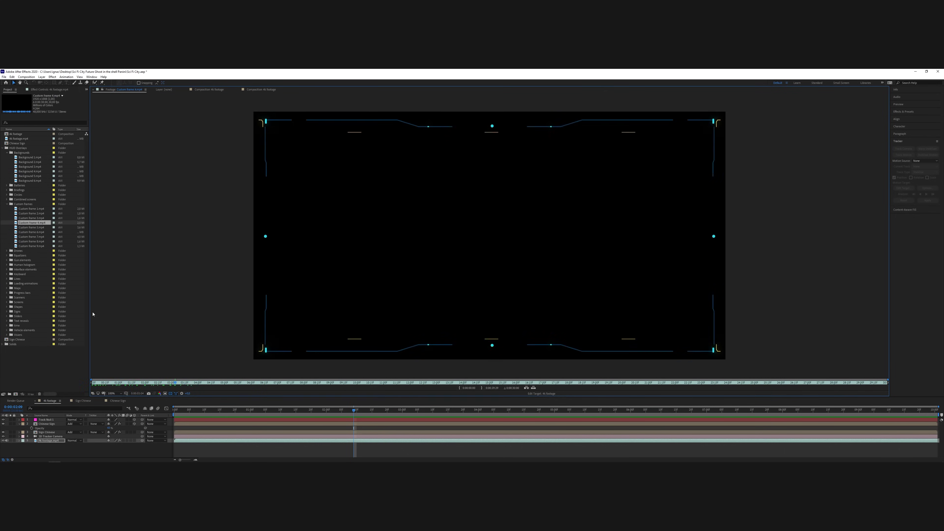
pyautogui.moveTo(32, 214); pyautogui.dragTo(131, 419)
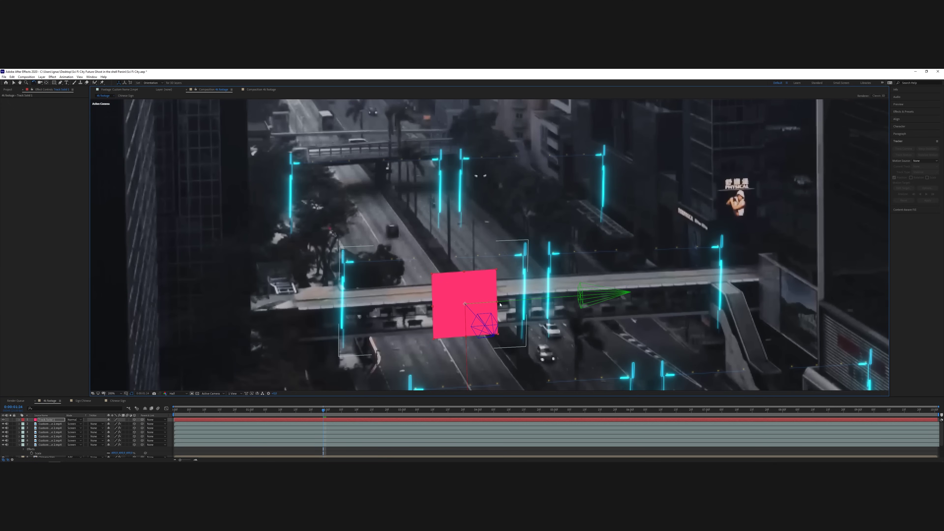
# Mask a Custom frame layer with the Pen tool along the road and preview the composition.
pyautogui.press('g')
pyautogui.click(326, 285)
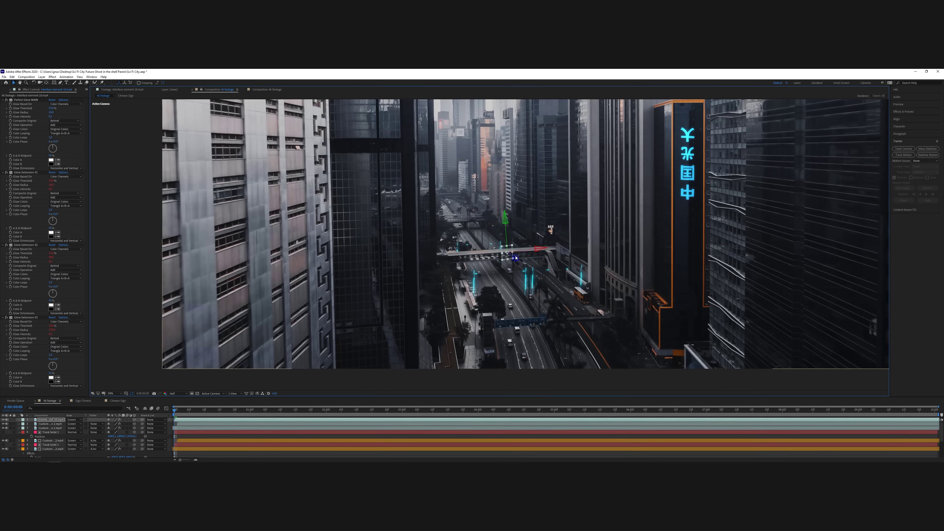
pyautogui.press('space')
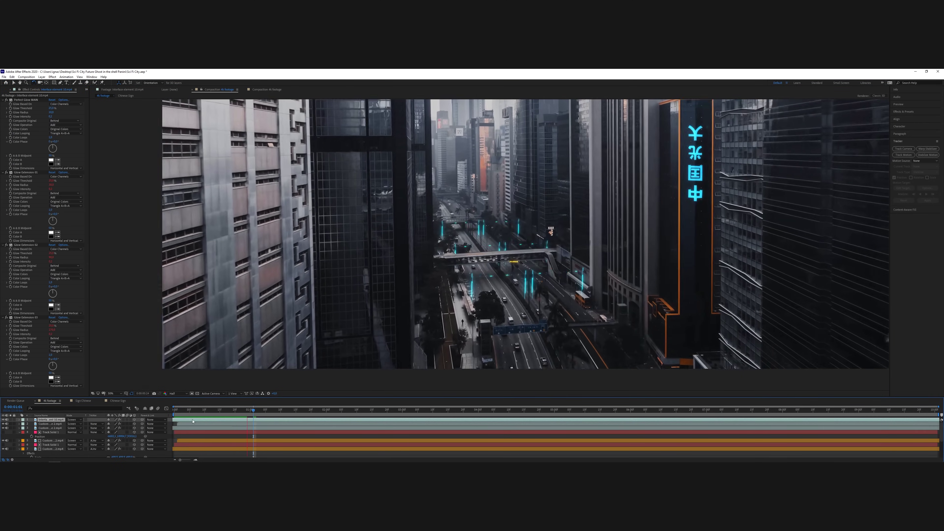
pyautogui.scroll(4, 592, 345)
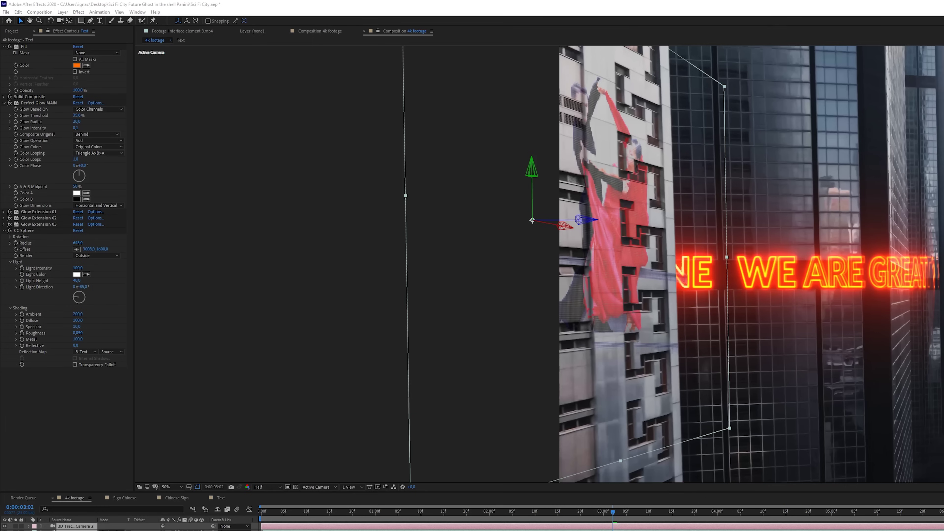
# Paste the glow effects onto the dancing couple layer and apply Solid Composite.
pyautogui.hotkey('ctrl', 'Down')
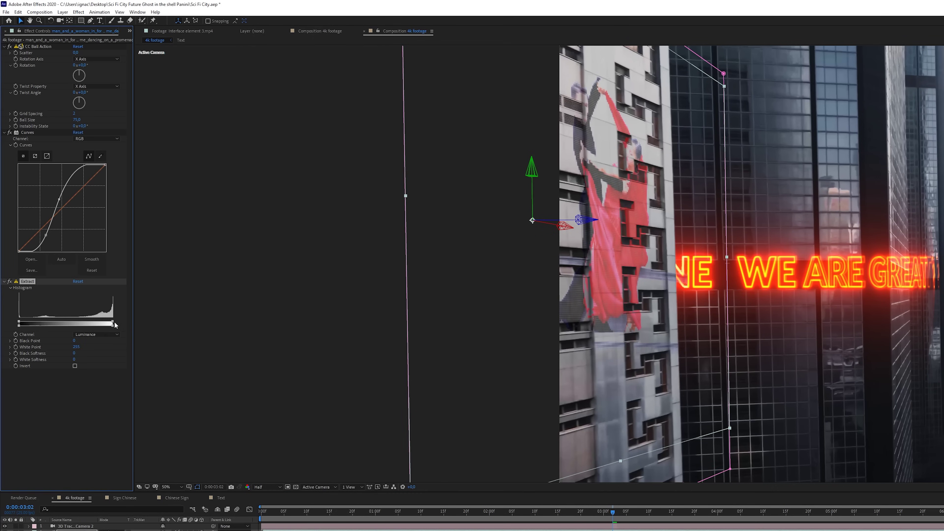
pyautogui.hotkey('ctrl', 'v')
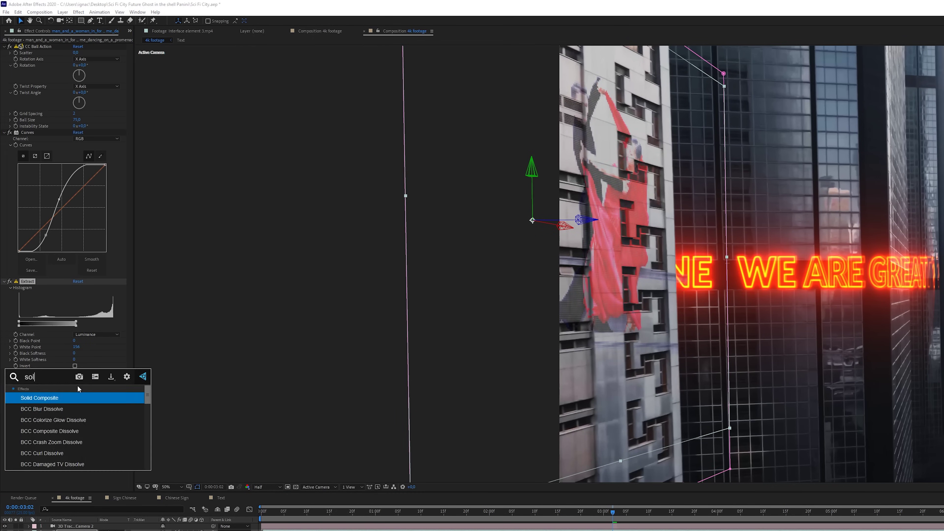
pyautogui.doubleClick(78, 388)
pyautogui.click(76, 385)
pyautogui.click(97, 397)
pyautogui.press('Escape')
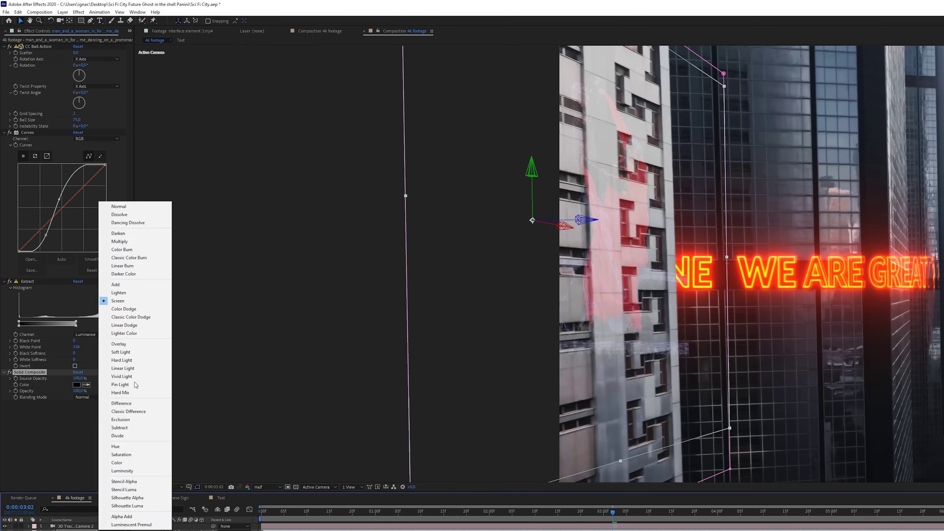
# Toggle off Extract and CC Ball Action to compare, then set the layer mode to Classic Color Burn.
pyautogui.click(10, 281)
pyautogui.click(9, 47)
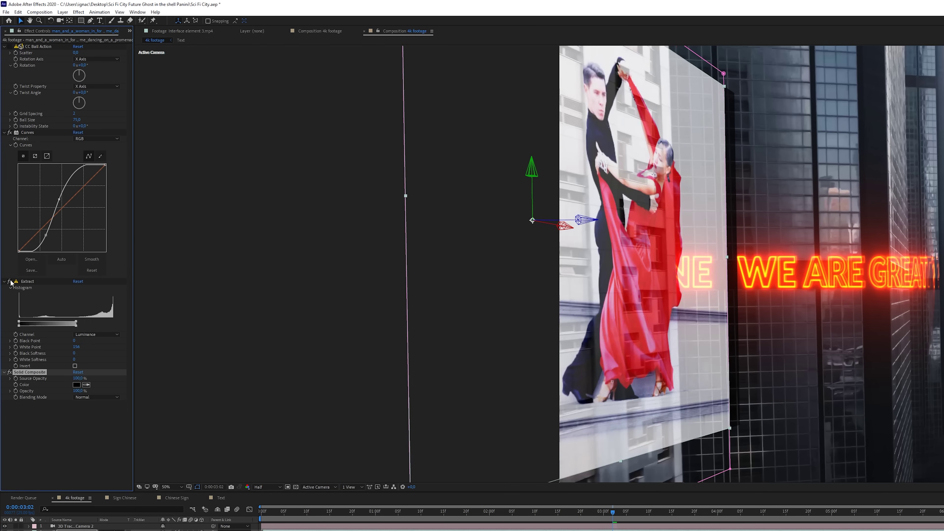
pyautogui.hotkey('ctrl', 'z')
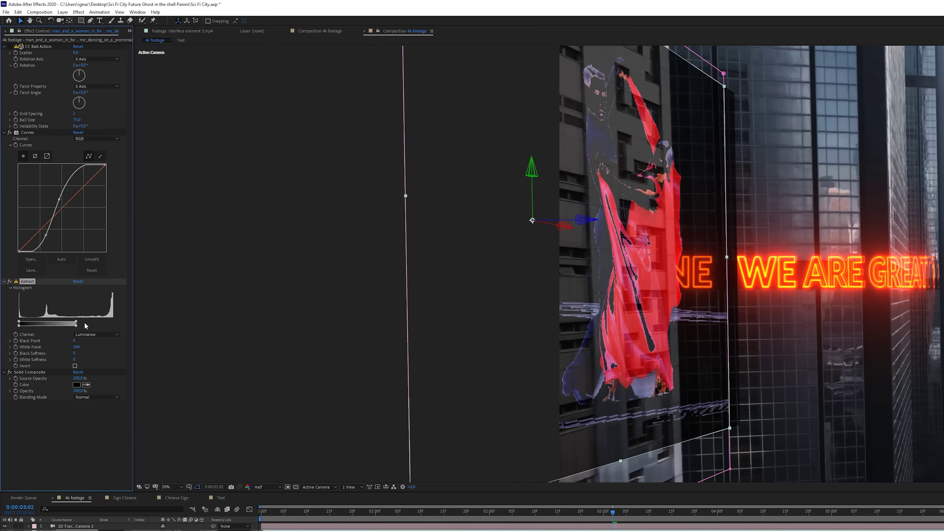
pyautogui.hotkey('ctrl', 'shift', 'z')
pyautogui.click(108, 530)
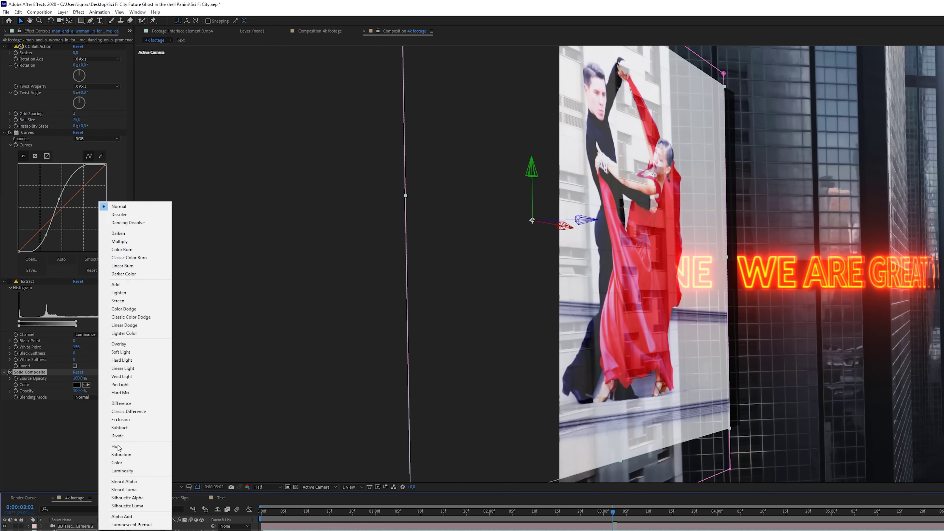
pyautogui.click(134, 245)
# Switch the dancers to Linear Burn, delete Solid Composite and Extract, and duplicate the layer.
pyautogui.hotkey('shift', '=')
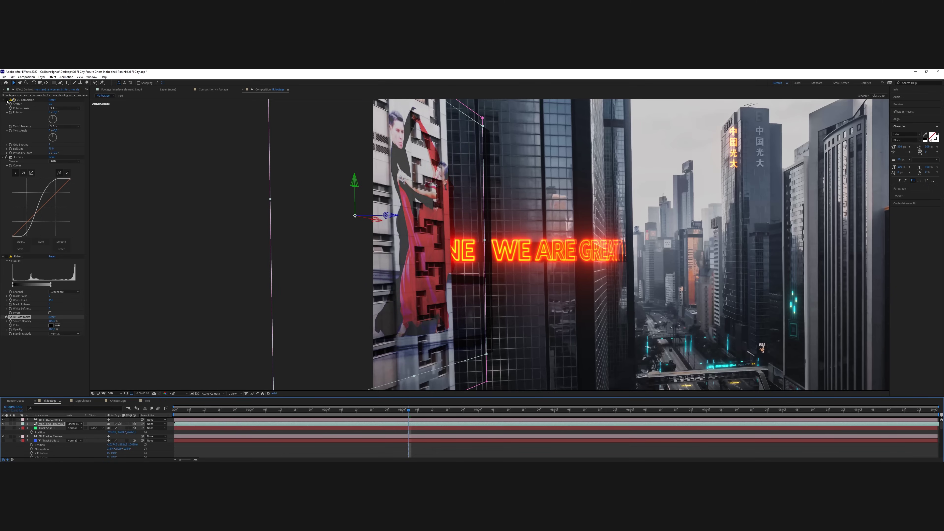
pyautogui.press('Delete')
pyautogui.click(18, 256)
pyautogui.press('Delete')
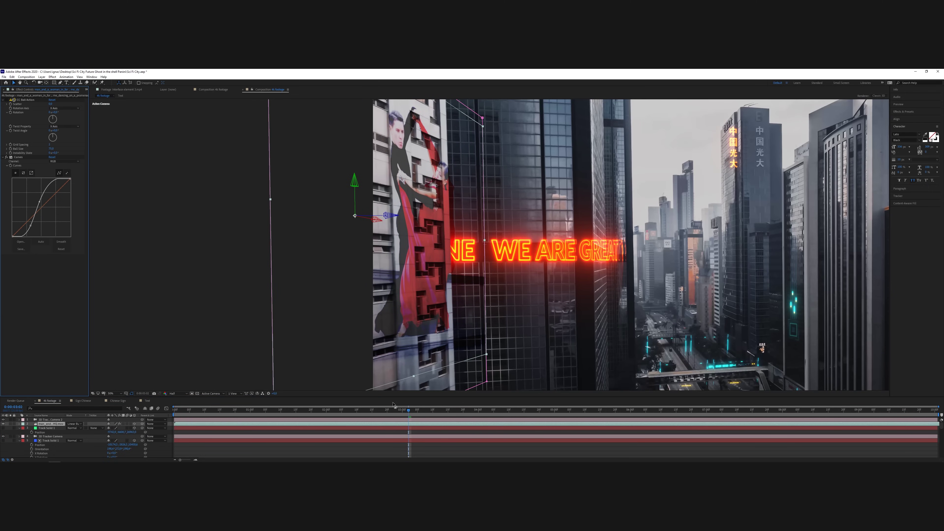
pyautogui.press('t')
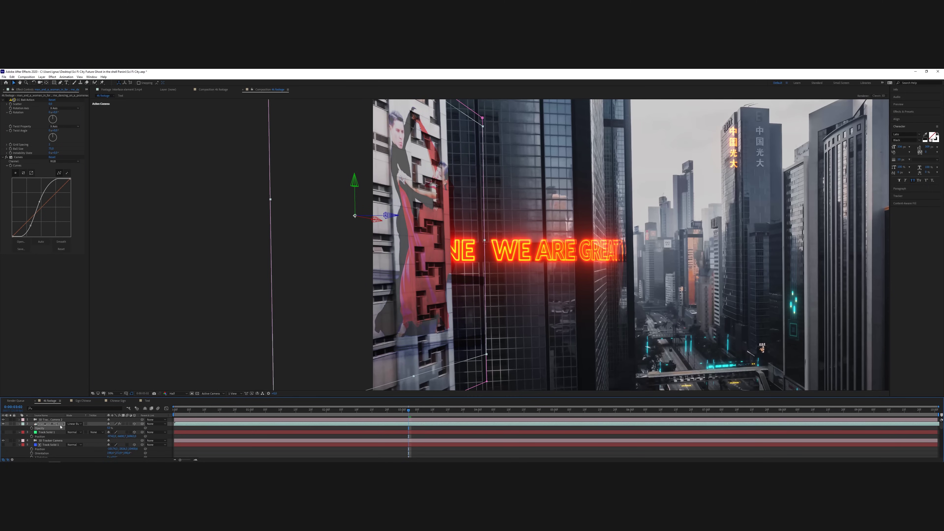
pyautogui.hotkey('ctrl', 'd')
# Add a new solid set to Add mode with lowered opacity and a magenta-red colour.
pyautogui.hotkey('ctrl', 'y')
pyautogui.press('Return')
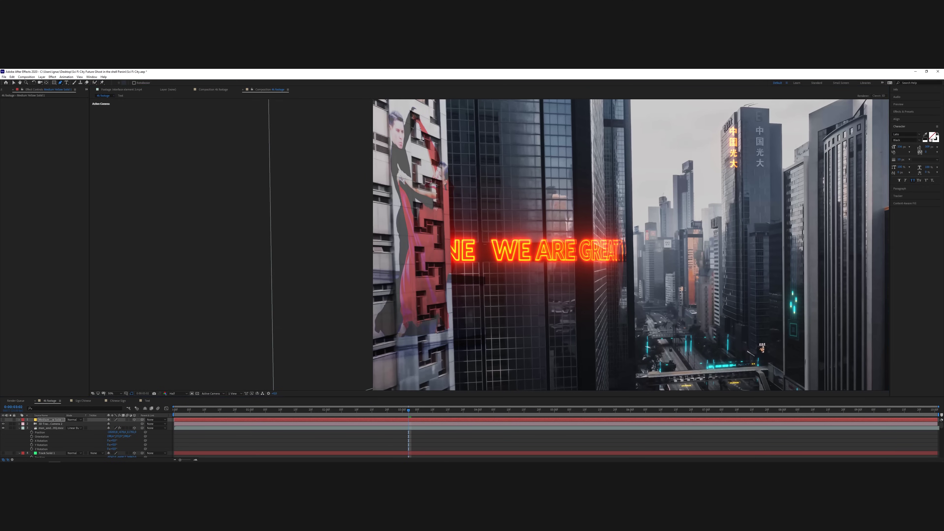
pyautogui.click(75, 419)
pyautogui.click(80, 269)
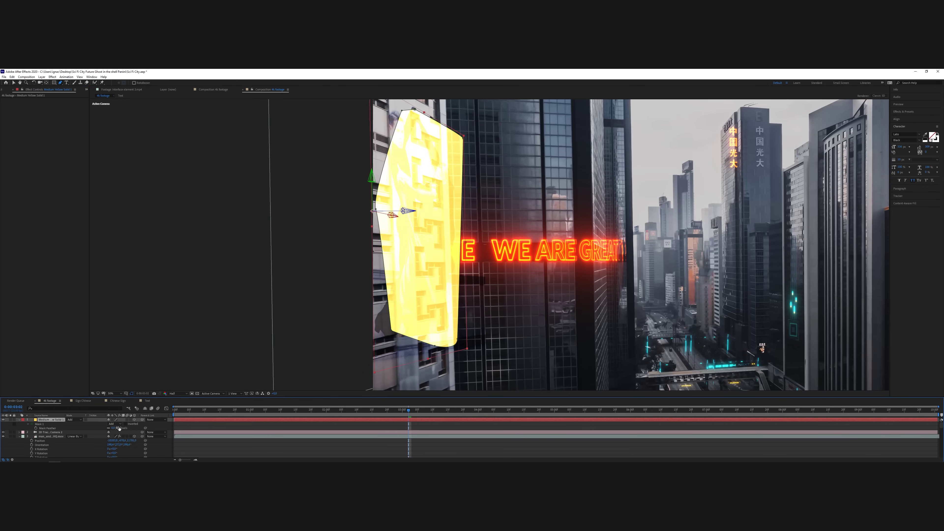
pyautogui.press('t')
pyautogui.moveTo(108, 423)
pyautogui.mouseDown()
pyautogui.moveTo(90, 426)
pyautogui.moveTo(96, 431)
pyautogui.mouseUp()
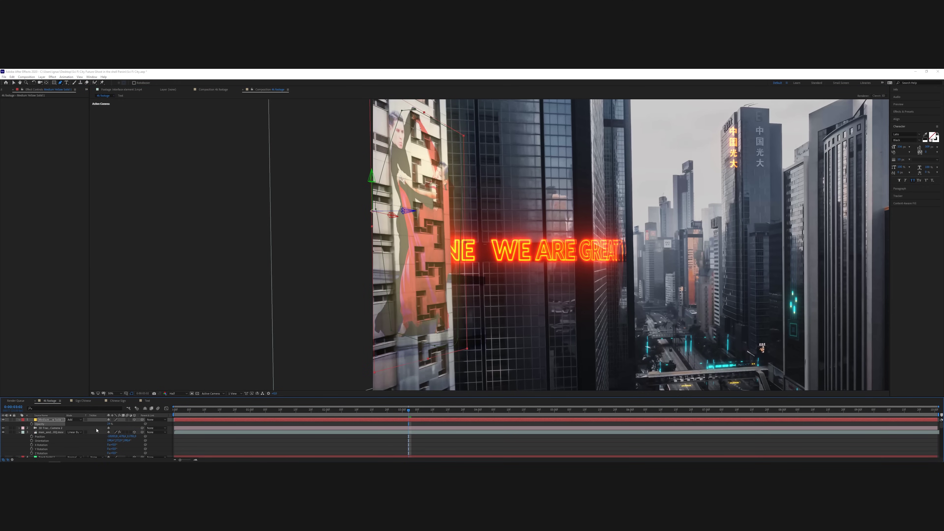
pyautogui.click(185, 299)
pyautogui.click(185, 248)
pyautogui.press('Return')
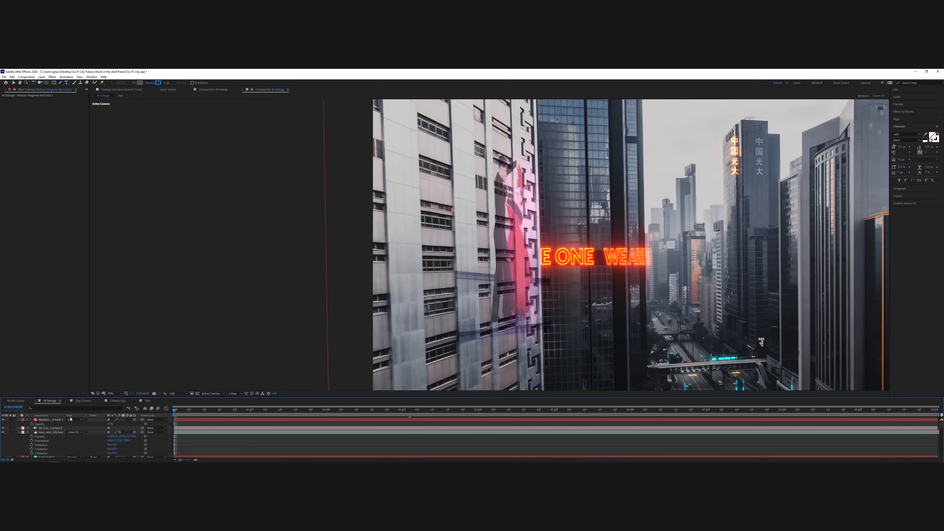
# Try CC Ball Action at ball size 75 on the couple layer, preview, then delete it.
pyautogui.scroll(2, 417, 260)
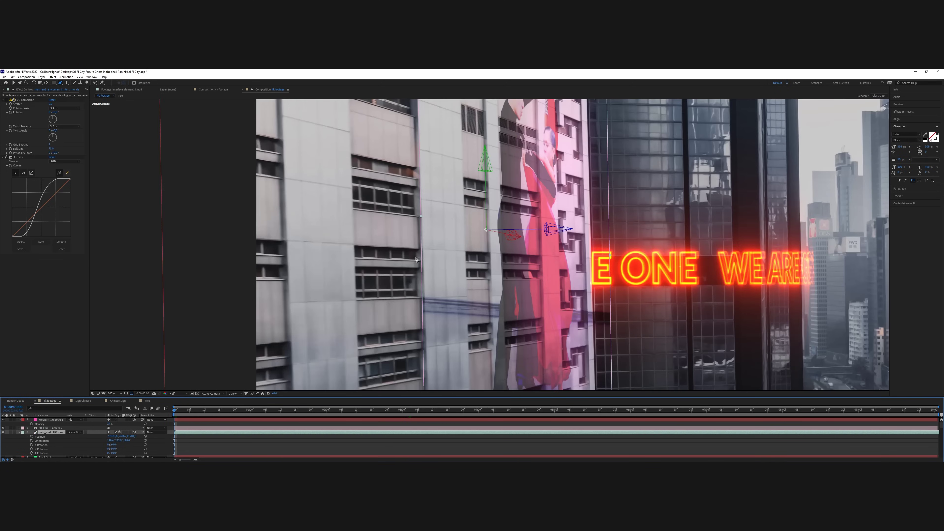
pyautogui.moveTo(50, 148)
pyautogui.mouseDown()
pyautogui.moveTo(71, 148)
pyautogui.moveTo(53, 144)
pyautogui.mouseUp()
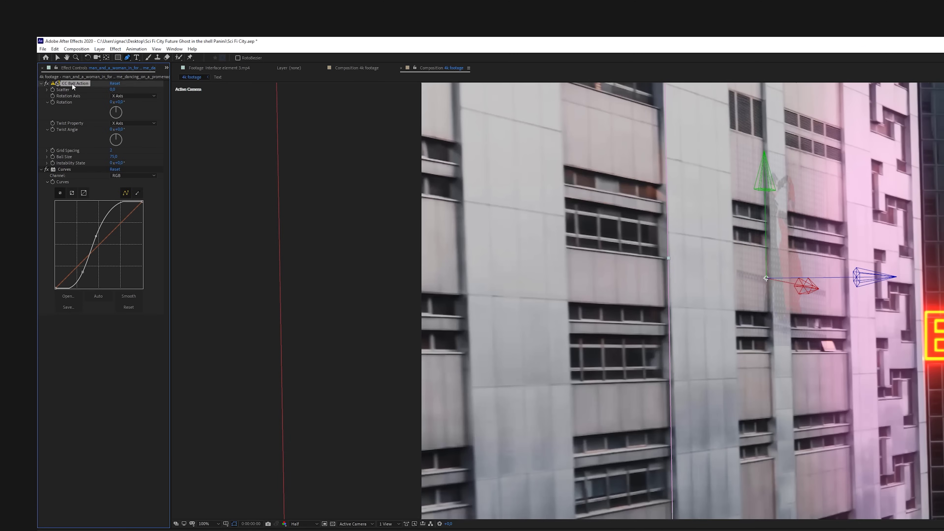
pyautogui.press('Delete')
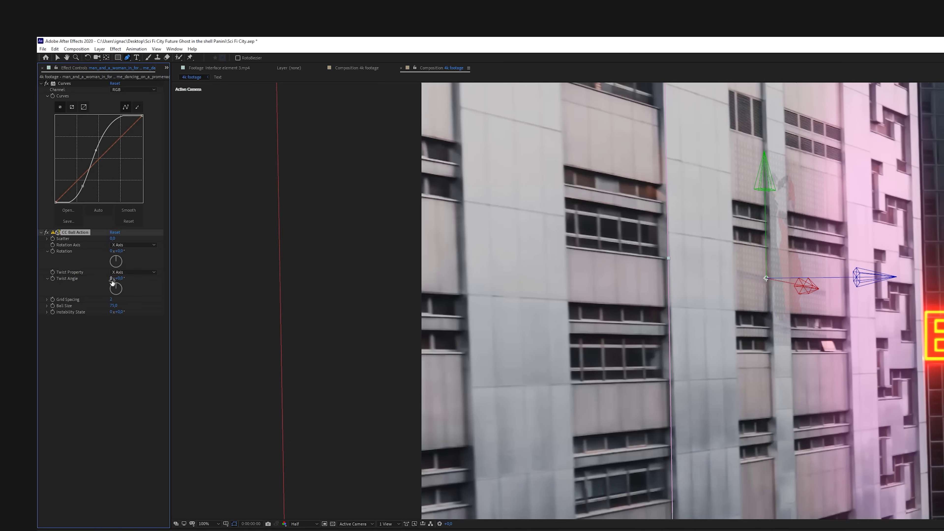
pyautogui.hotkey('ctrl', 'z')
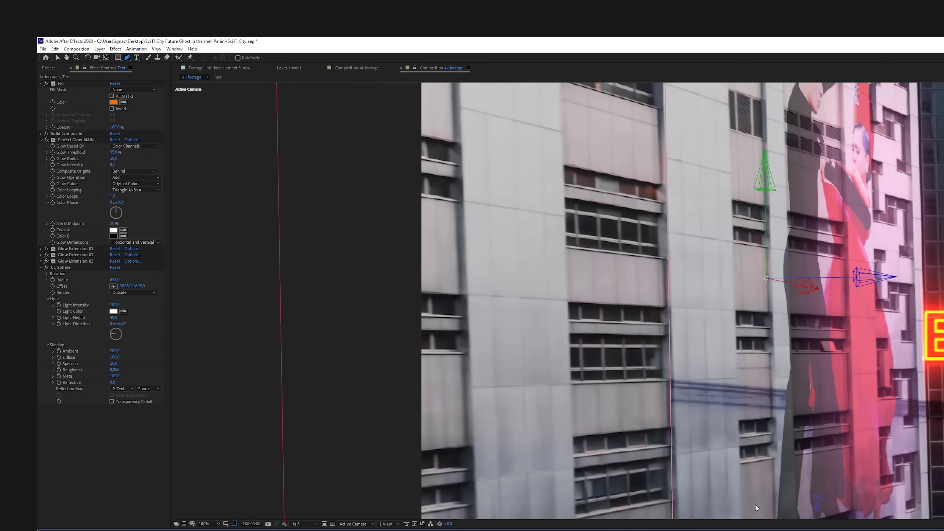
pyautogui.hotkey('ctrl', 'shift', 'z')
pyautogui.hotkey('ctrl', 'z')
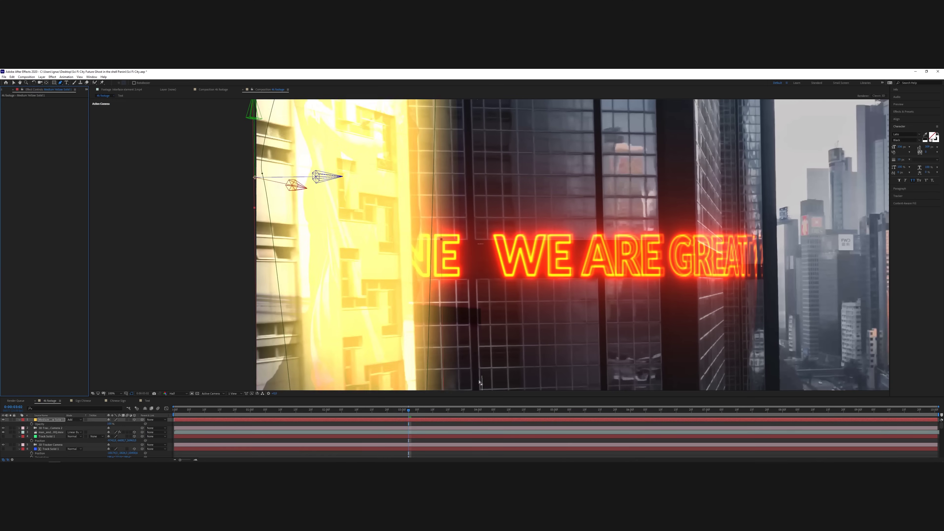
pyautogui.press(',')
pyautogui.press(',')
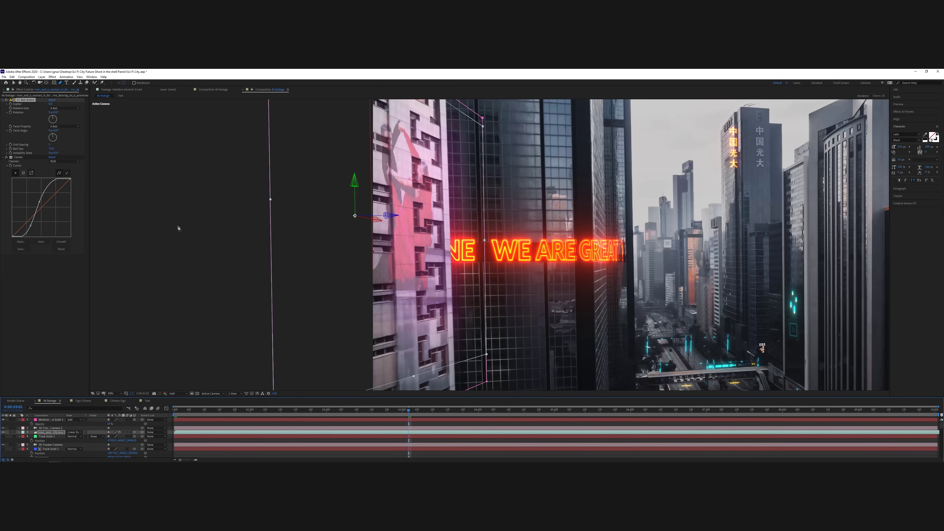
pyautogui.press('space')
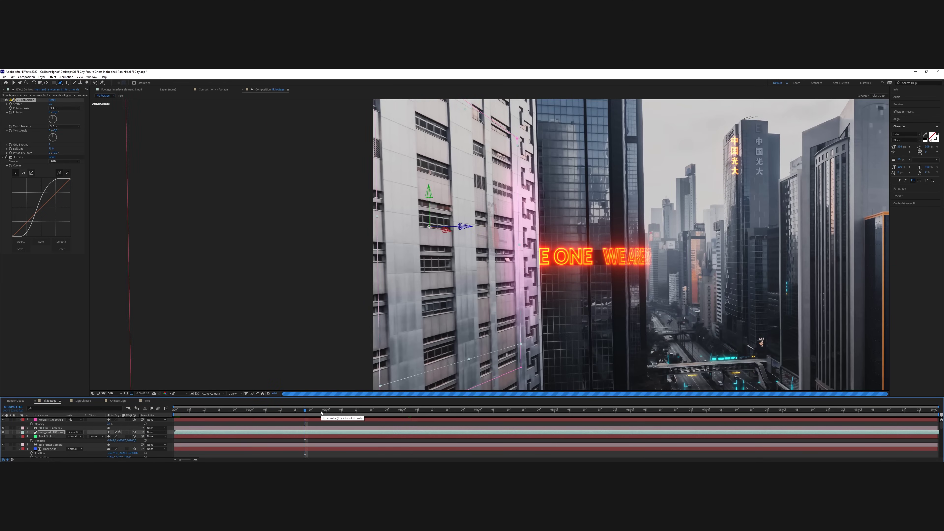
pyautogui.click(11, 100)
pyautogui.press('Return')
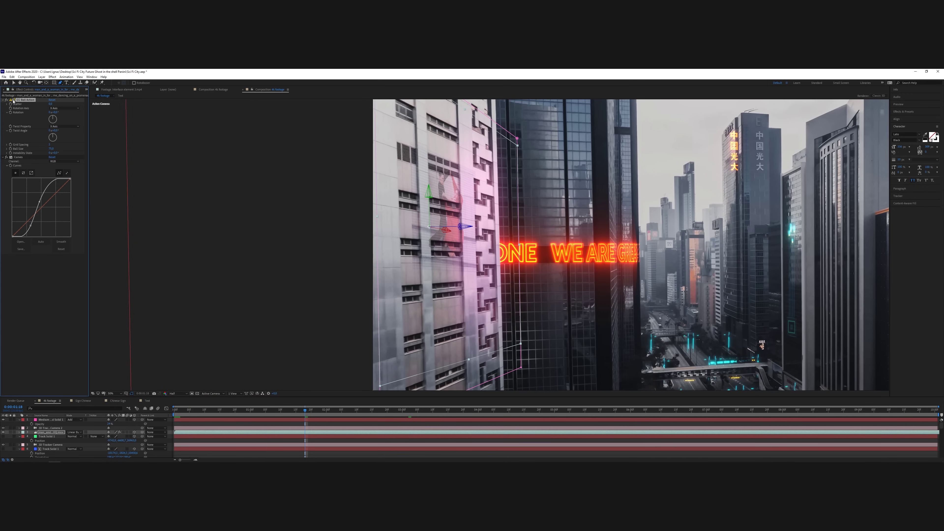
pyautogui.press('Delete')
# Place Background 2.mp4 into the city composition with its mode set to Add.
pyautogui.click(86, 90)
pyautogui.click(94, 99)
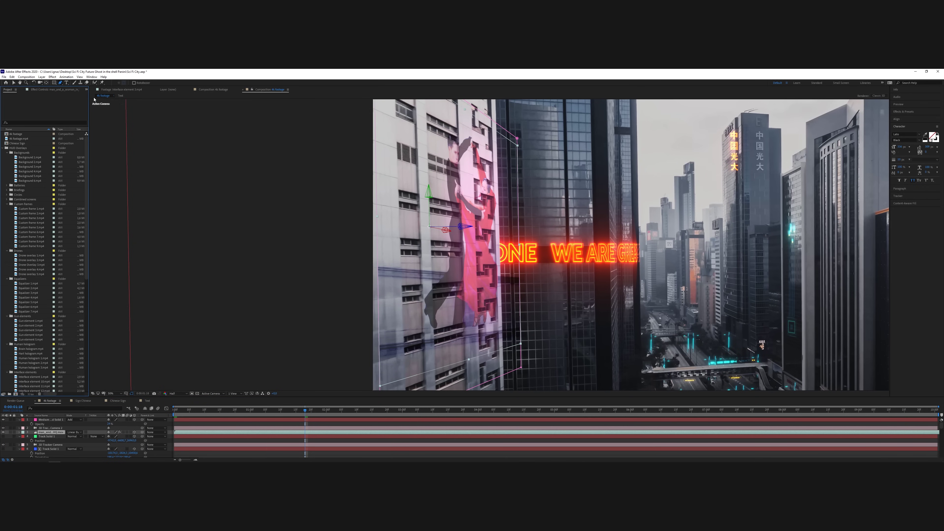
pyautogui.doubleClick(27, 158)
pyautogui.click(31, 163)
pyautogui.moveTo(55, 442); pyautogui.dragTo(50, 443)
pyautogui.hotkey('ctrl', 'd')
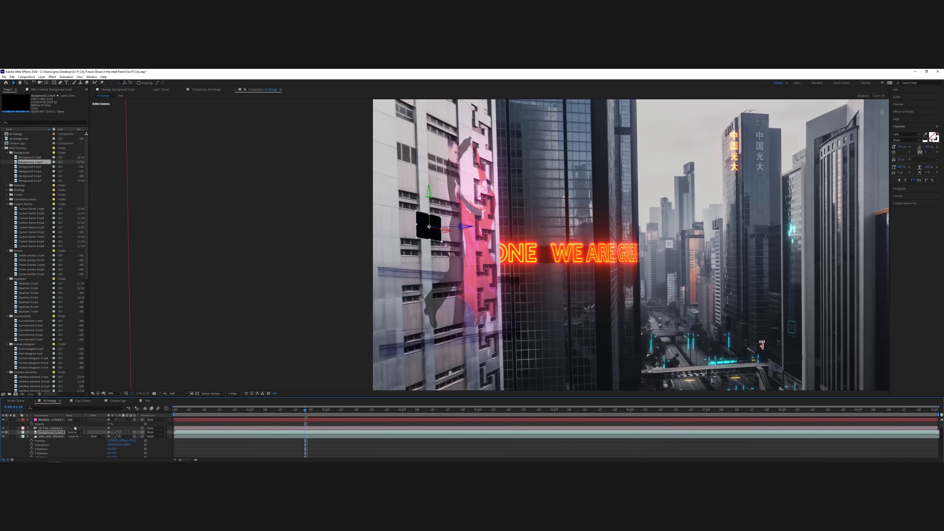
pyautogui.press('Delete')
pyautogui.click(74, 432)
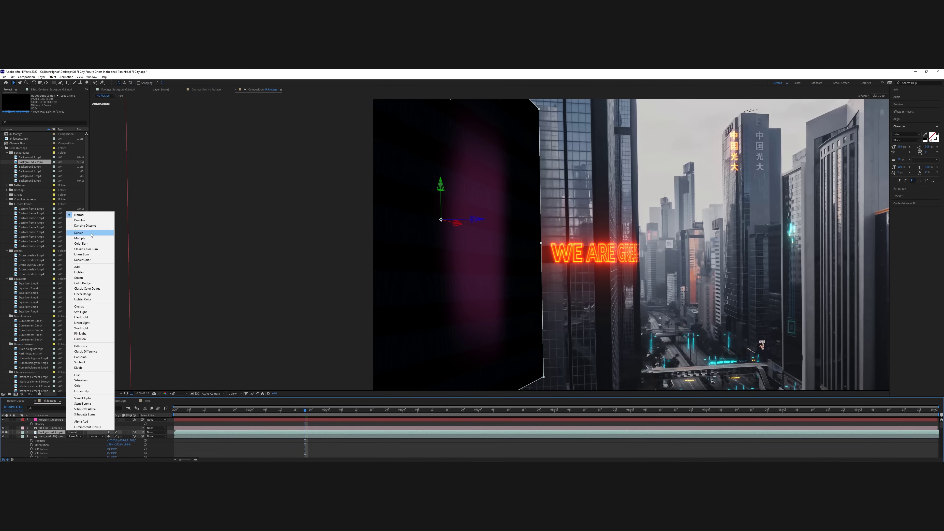
pyautogui.click(88, 271)
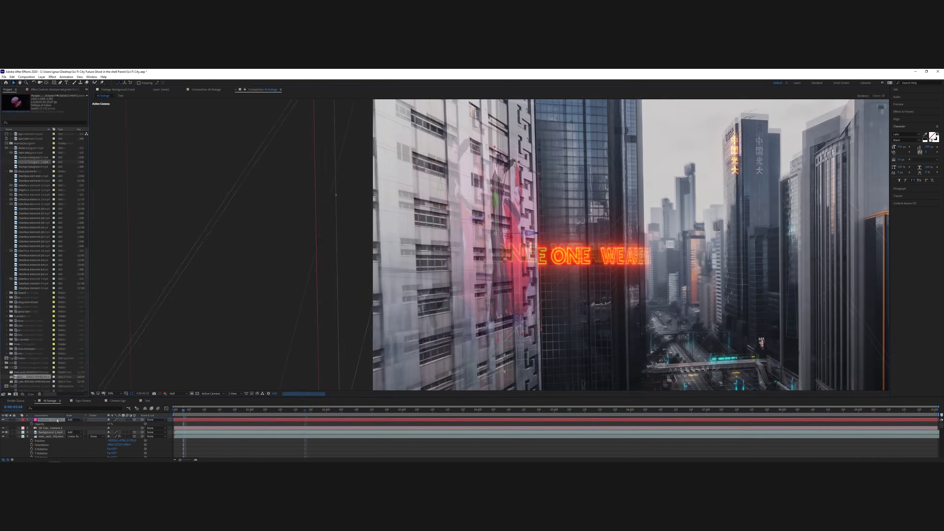
# Set the jellyfish layer to Screen and apply Curves, discarding a trial CC Ball Action.
pyautogui.click(74, 419)
pyautogui.click(88, 267)
pyautogui.hotkey('ctrl', 'space')
pyautogui.write('curves')
pyautogui.press('Return')
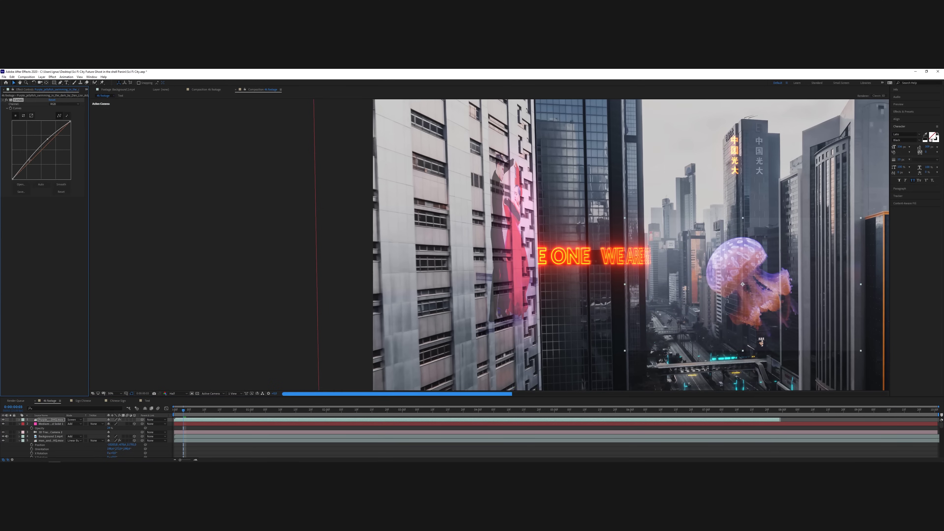
pyautogui.write('cc b')
pyautogui.click(34, 413)
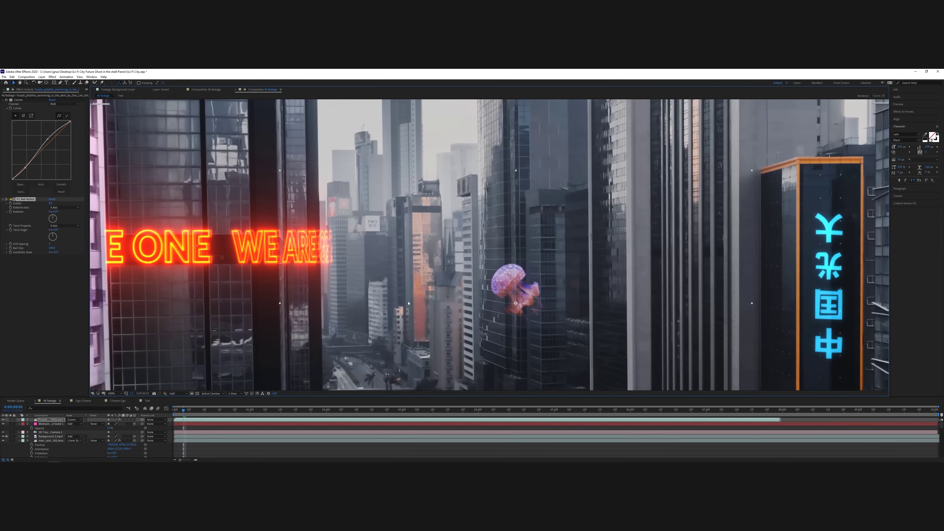
pyautogui.press('Delete')
# Paste a glow preset onto the jellyfish and open the JellyFish precomp.
pyautogui.hotkey('ctrl', 'space')
pyautogui.press('Escape')
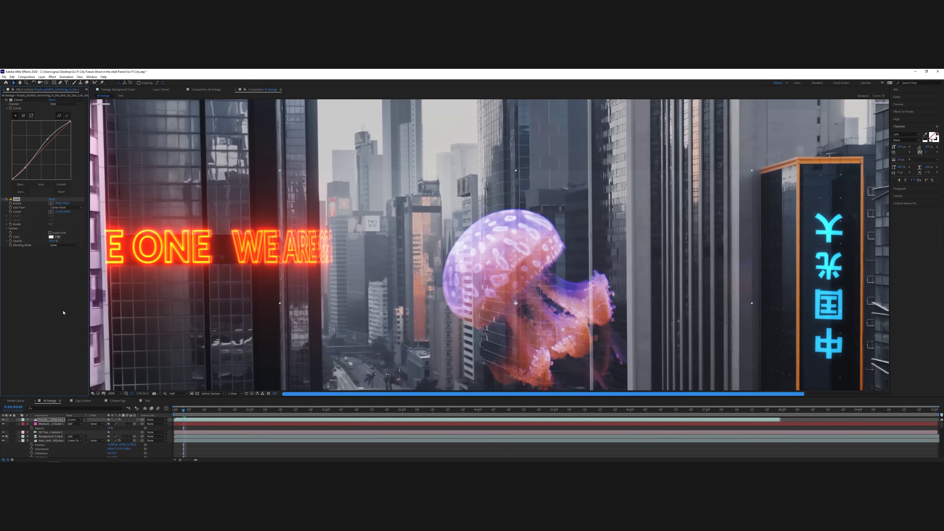
pyautogui.hotkey('ctrl', 'v')
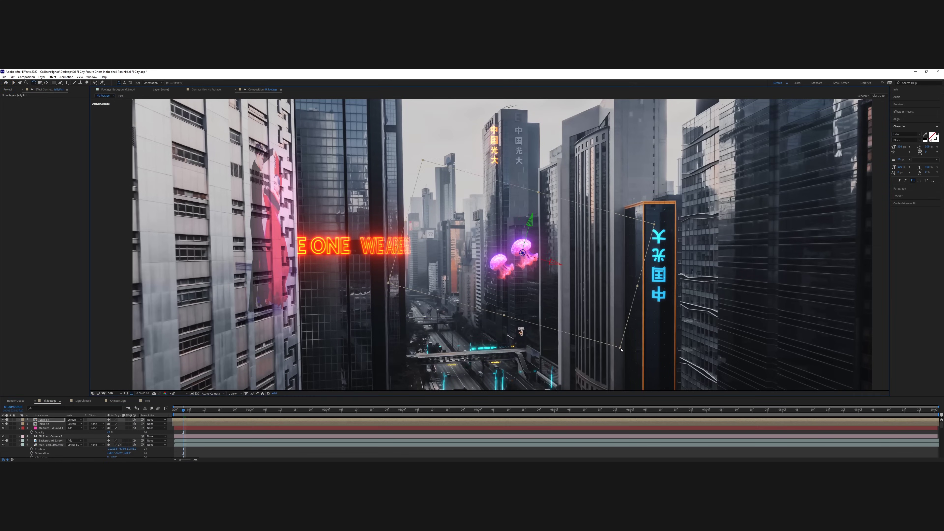
pyautogui.doubleClick(522, 253)
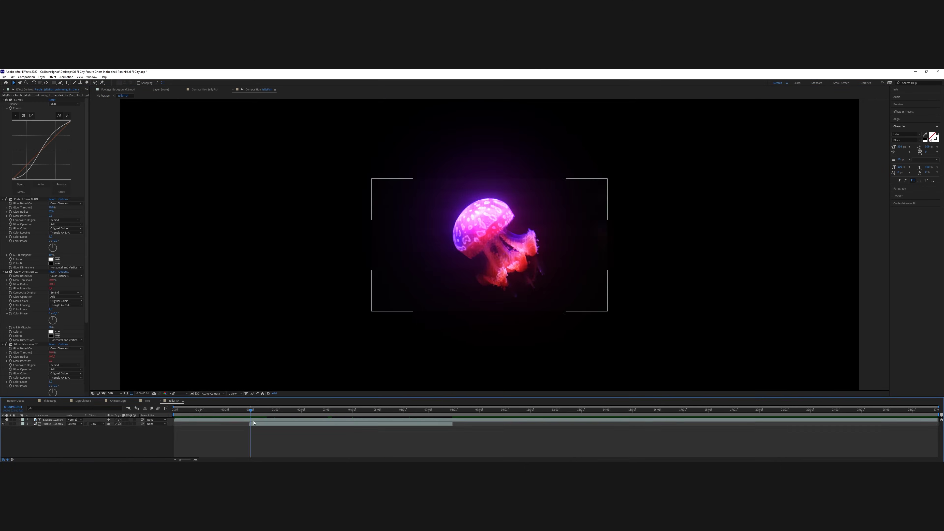
# Return to the 4k footage composition and scrub and preview the floating jellyfish.
pyautogui.rightClick(208, 280)
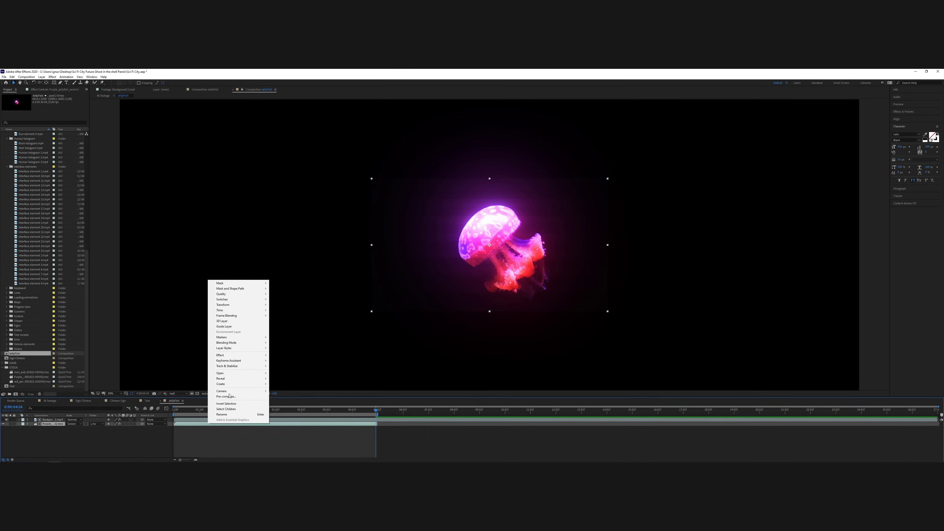
pyautogui.click(149, 335)
pyautogui.moveTo(247, 409); pyautogui.dragTo(415, 409)
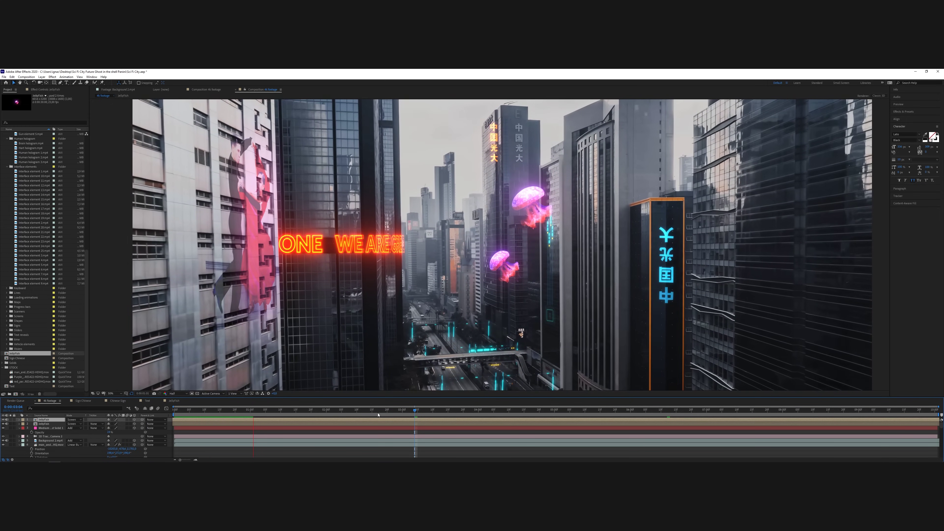
pyautogui.press('space')
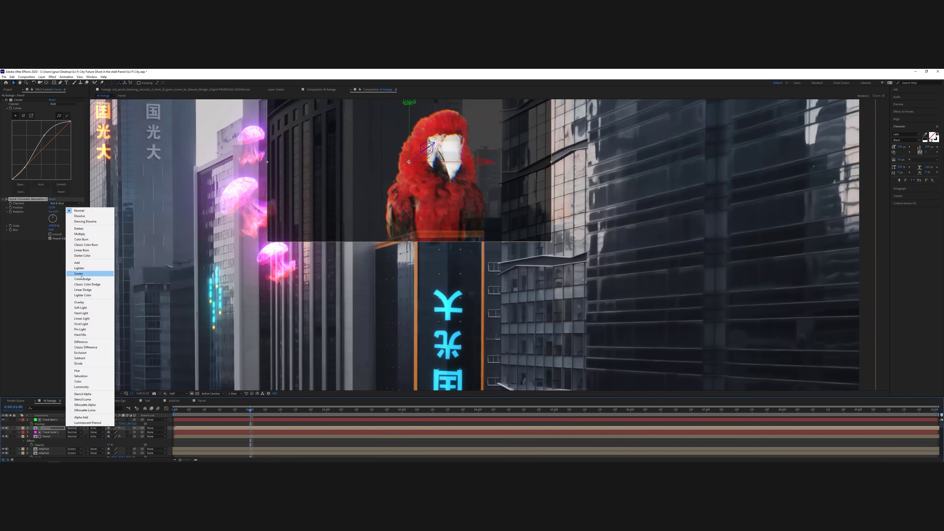
# Set the duplicated Parrot layer's mode to Screen.
pyautogui.click(78, 270)
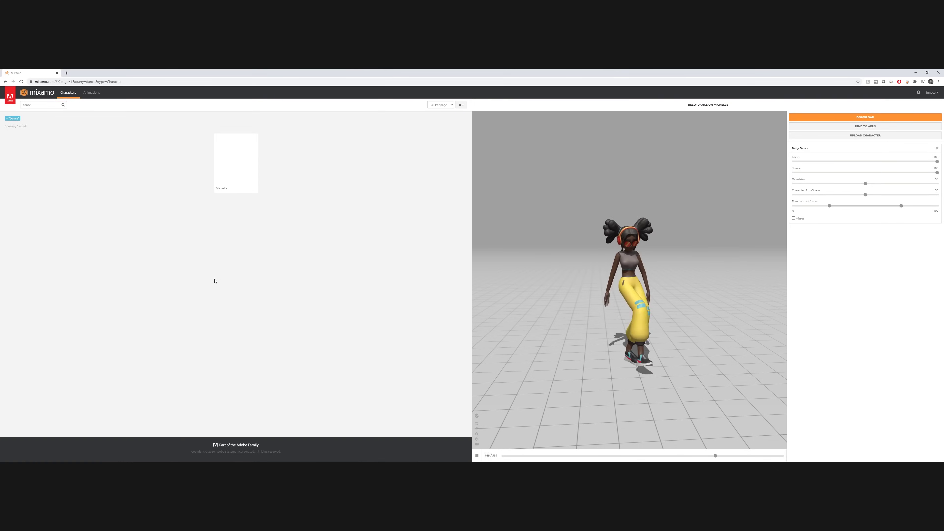
# Switch the Mixamo character to Big Vegas.
pyautogui.click(230, 428)
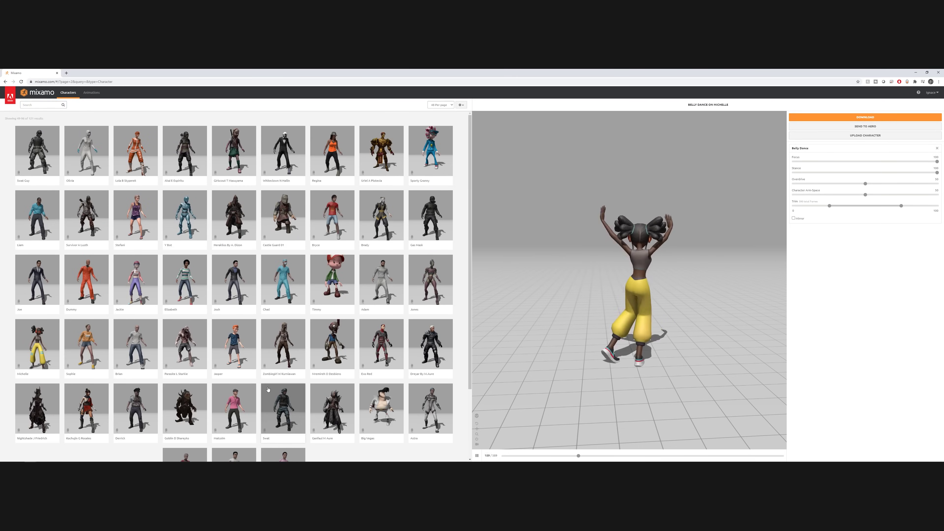
pyautogui.click(430, 192)
pyautogui.click(556, 160)
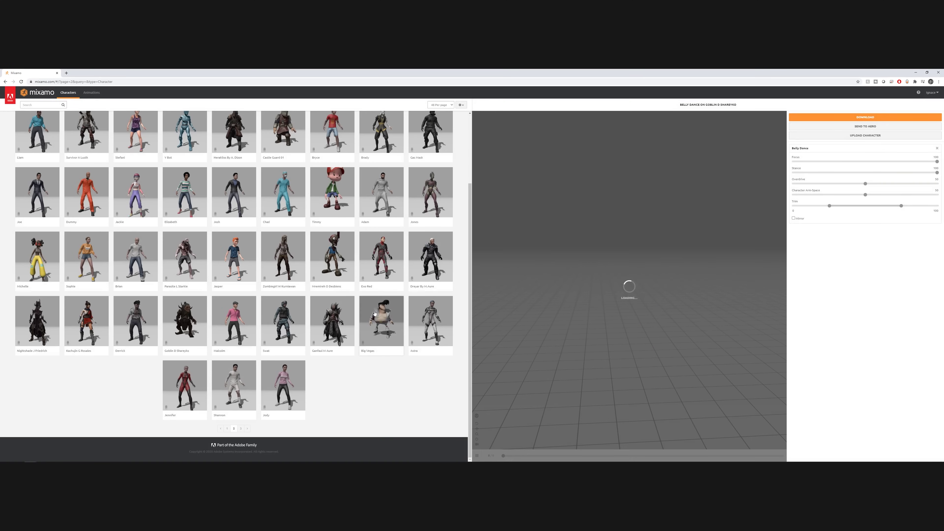
pyautogui.click(385, 320)
pyautogui.click(557, 159)
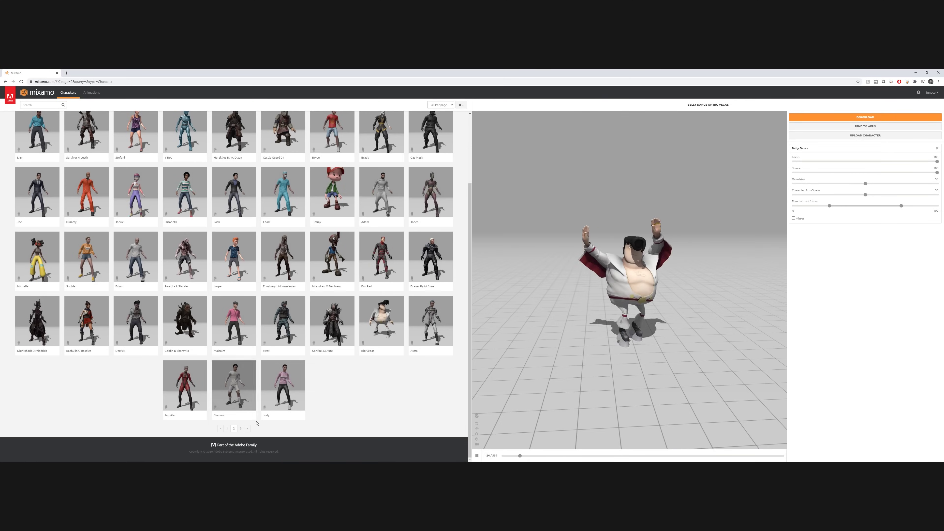
# Preview Twist Dance, then Jazz Dancing, on the character.
pyautogui.click(241, 428)
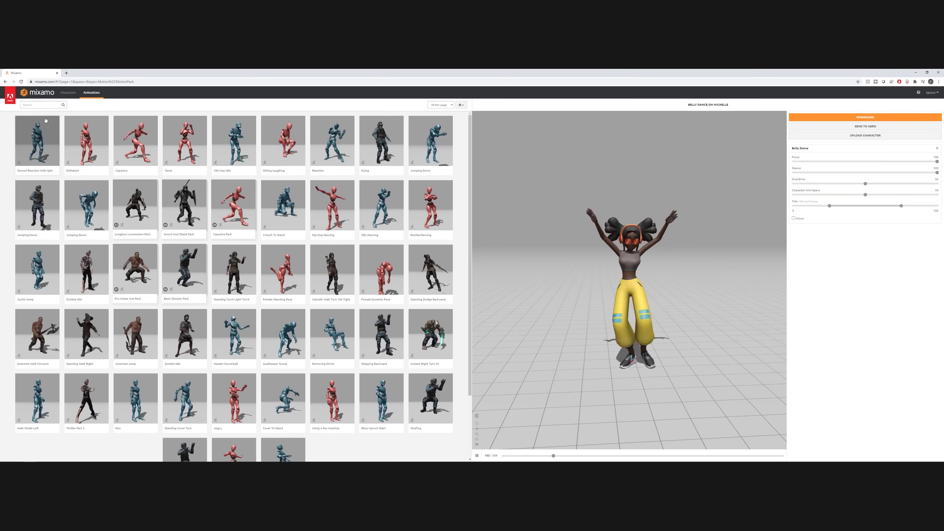
pyautogui.click(381, 163)
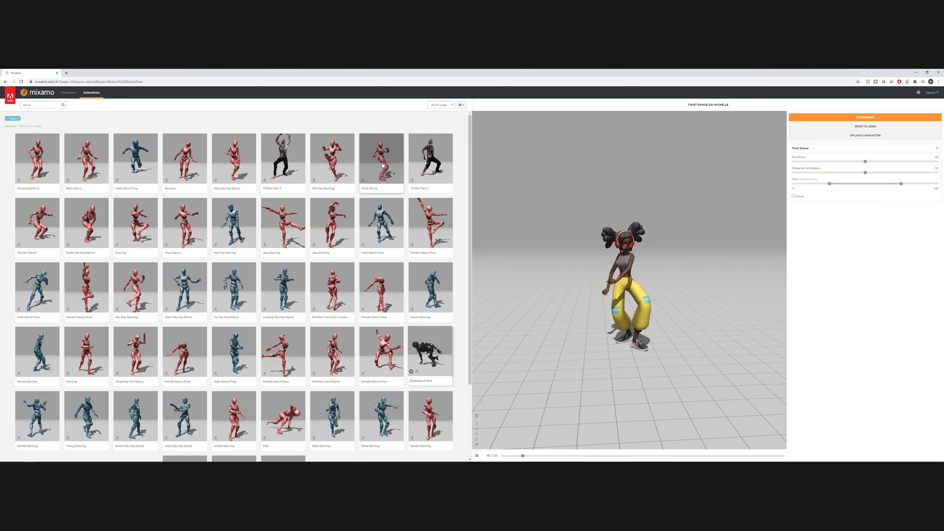
pyautogui.click(287, 228)
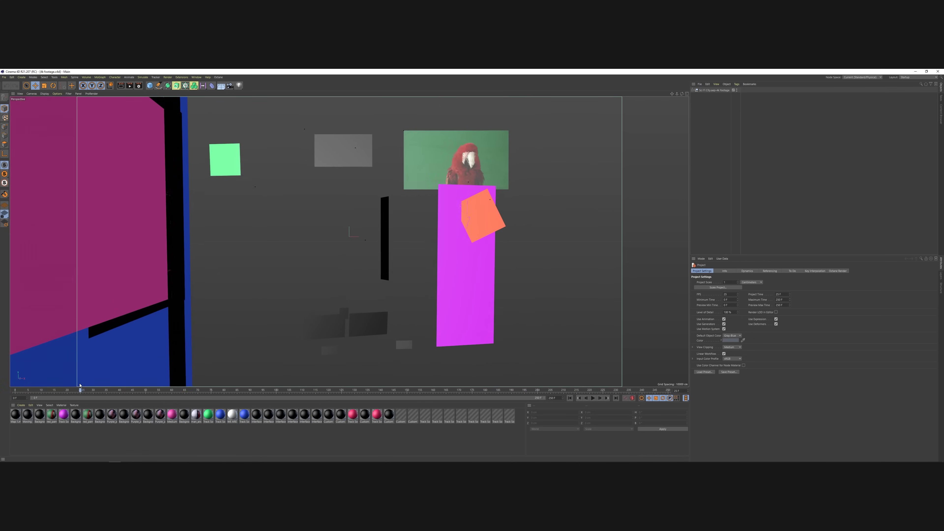
# Create a material with 4k footage.mp4 as its Color texture and apply it to the Background.
pyautogui.moveTo(80, 388); pyautogui.dragTo(15, 389)
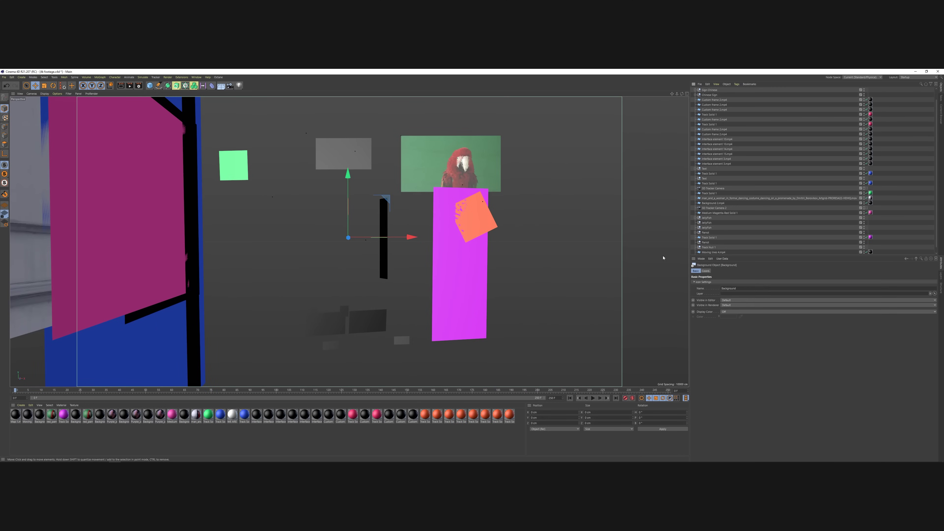
pyautogui.doubleClick(15, 414)
pyautogui.click(232, 155)
pyautogui.doubleClick(155, 156)
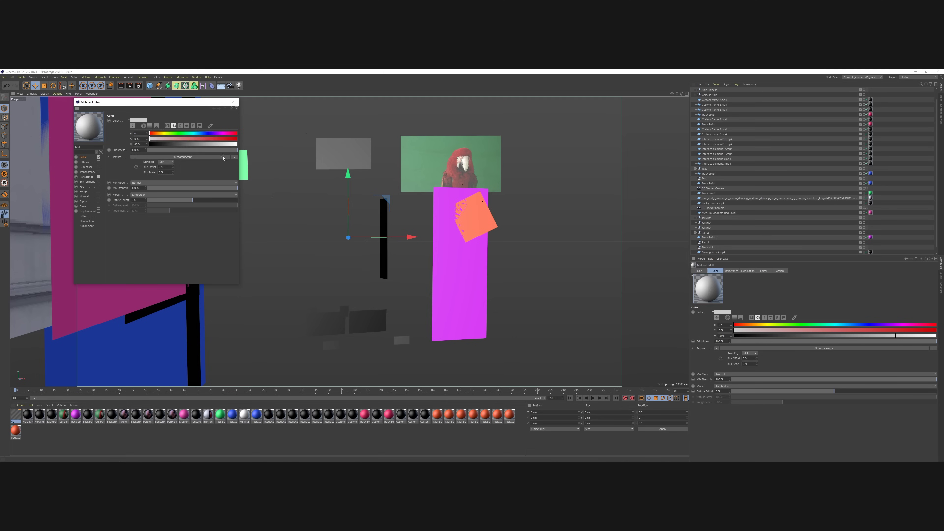
pyautogui.click(83, 216)
pyautogui.moveTo(94, 119); pyautogui.dragTo(707, 92)
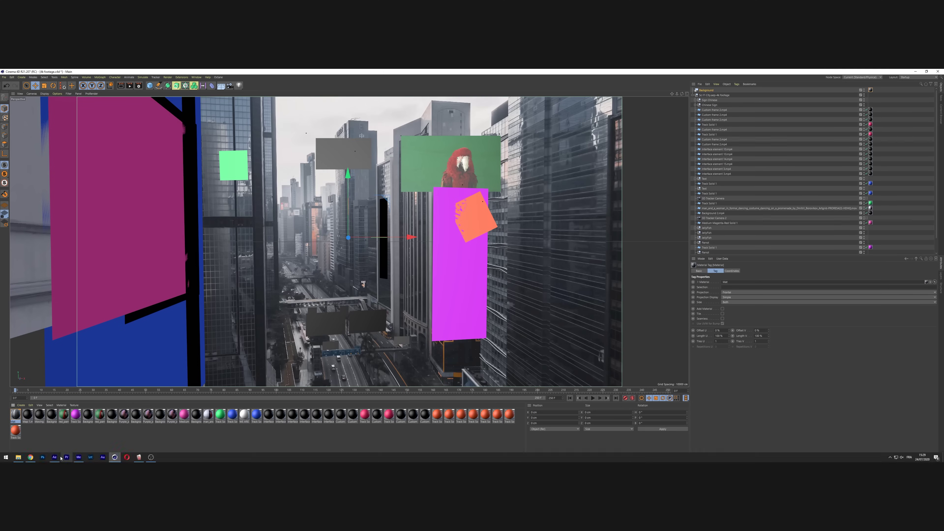
# Import Belly Dance.fbx into the scene with the default FBX settings.
pyautogui.click(55, 456)
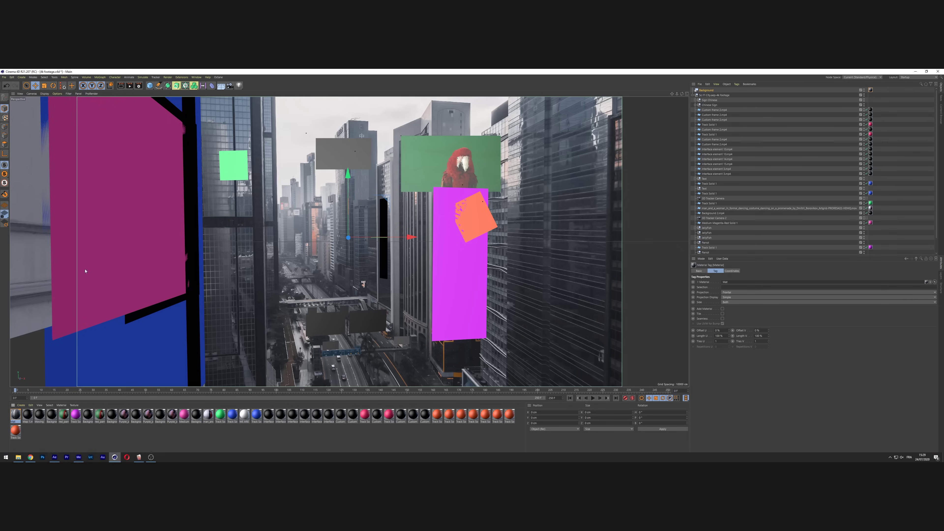
pyautogui.hotkey('ctrl', 'o')
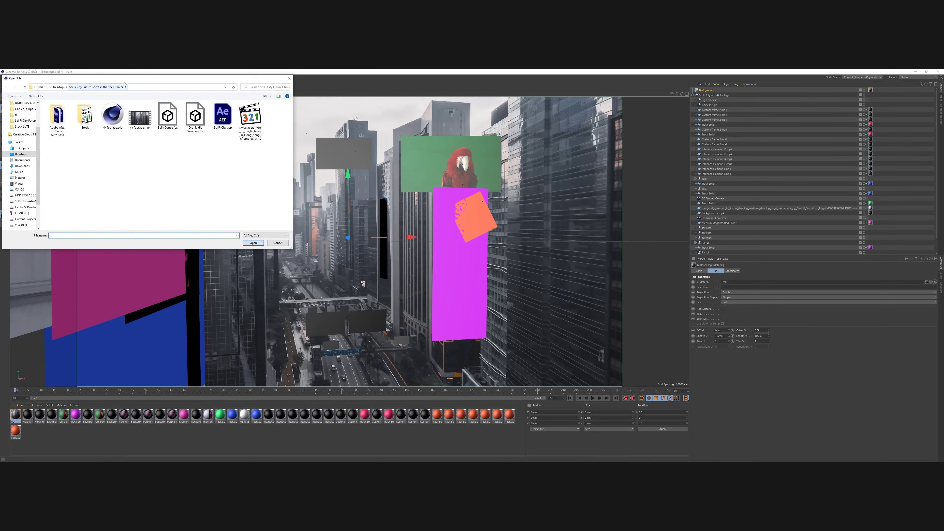
pyautogui.click(318, 183)
pyautogui.click(403, 312)
pyautogui.click(44, 202)
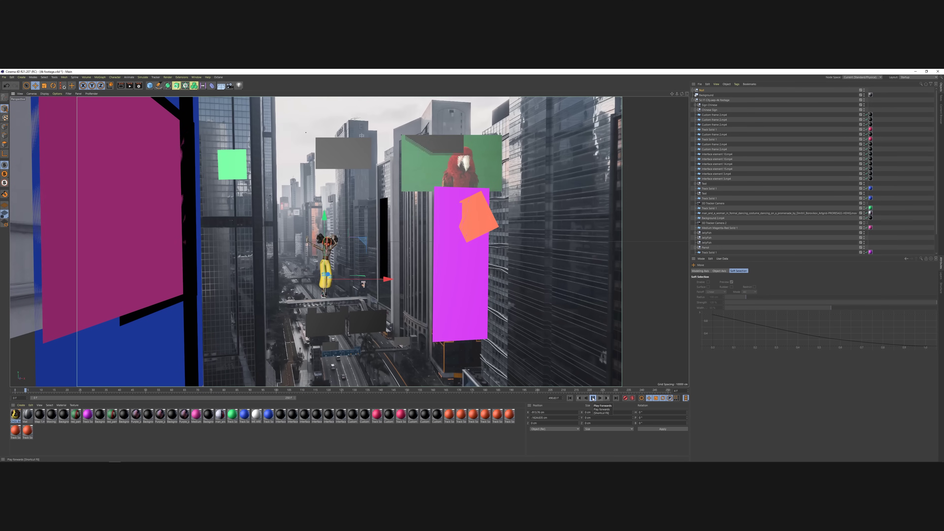
# Stop playback, rewind to frame 0 and replay the dancer animation over the city footage.
pyautogui.click(341, 332)
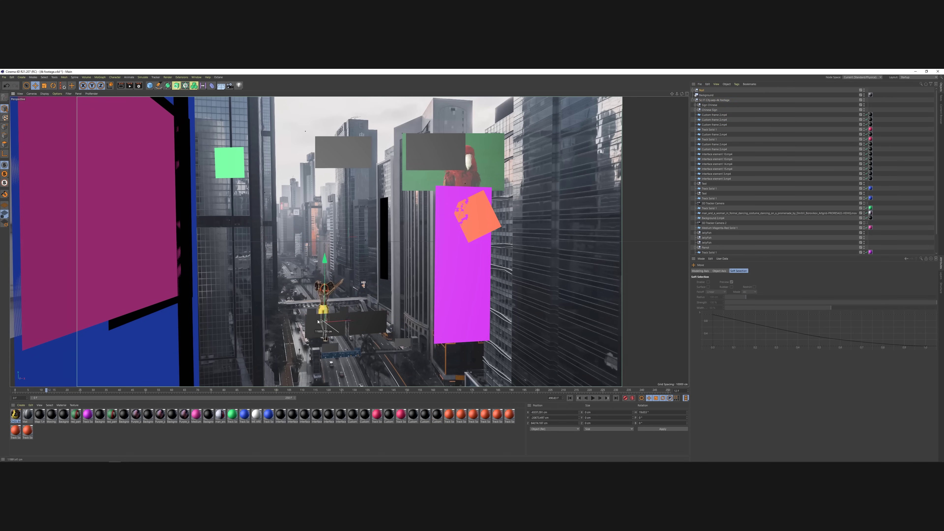
pyautogui.click(570, 398)
pyautogui.click(592, 398)
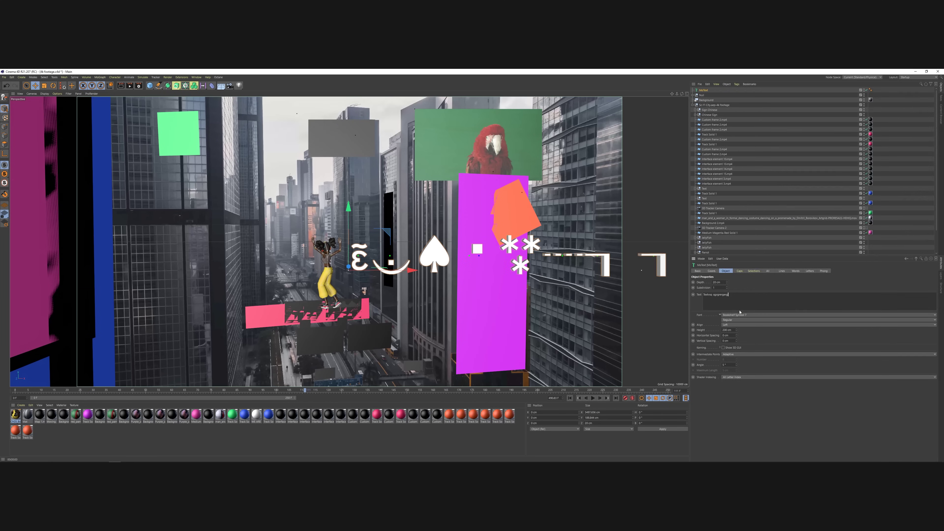
pyautogui.click(710, 314)
# Set the MoText sign text font to lazer84.
pyautogui.click(740, 295)
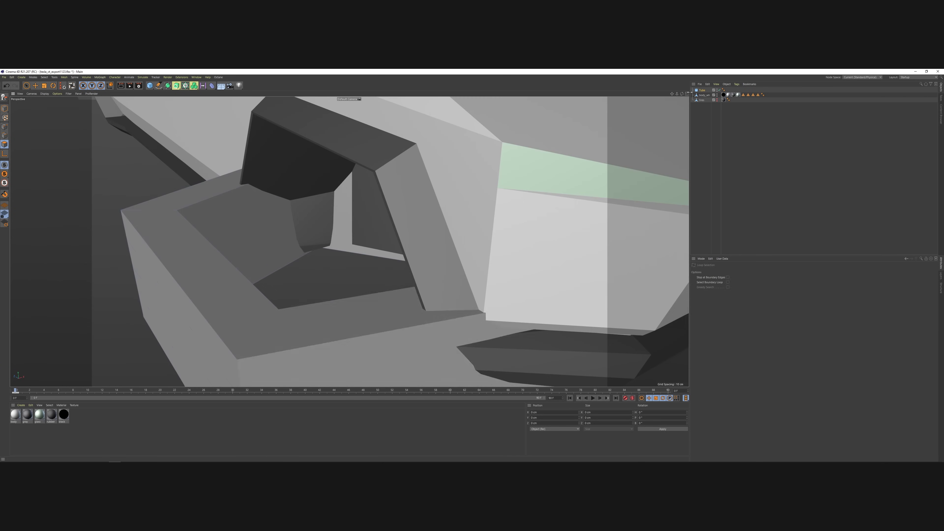
# Inset the tube's rim polygons inward and save the model as Flying Tesla.c4d.
pyautogui.rightClick(259, 238)
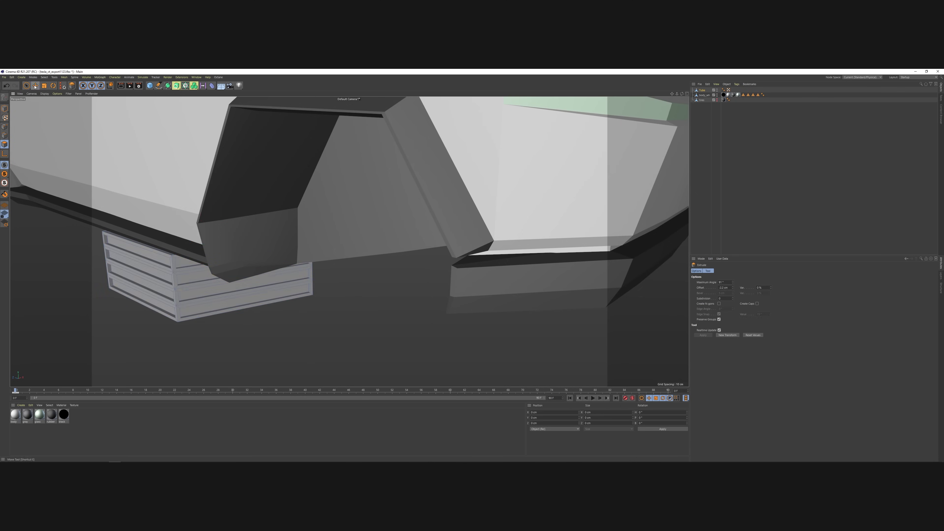
pyautogui.hotkey('ctrl', 's')
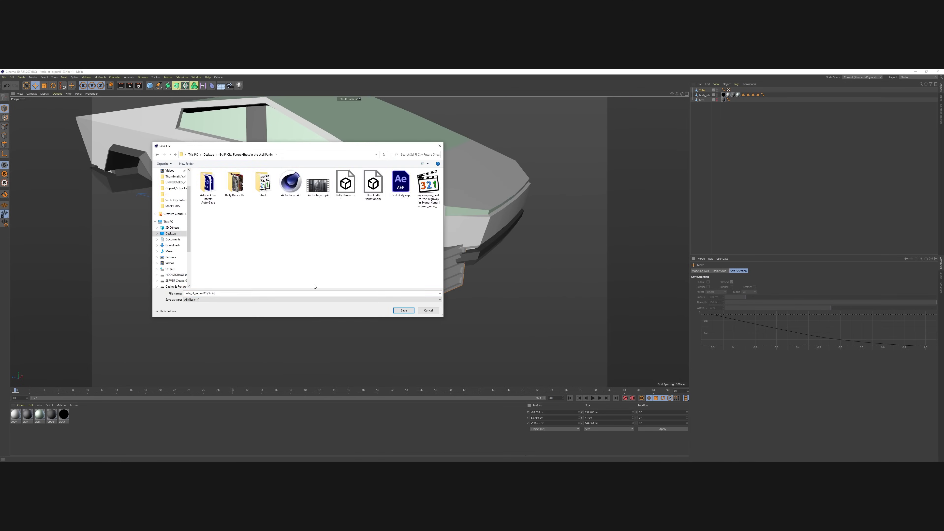
pyautogui.press('Return')
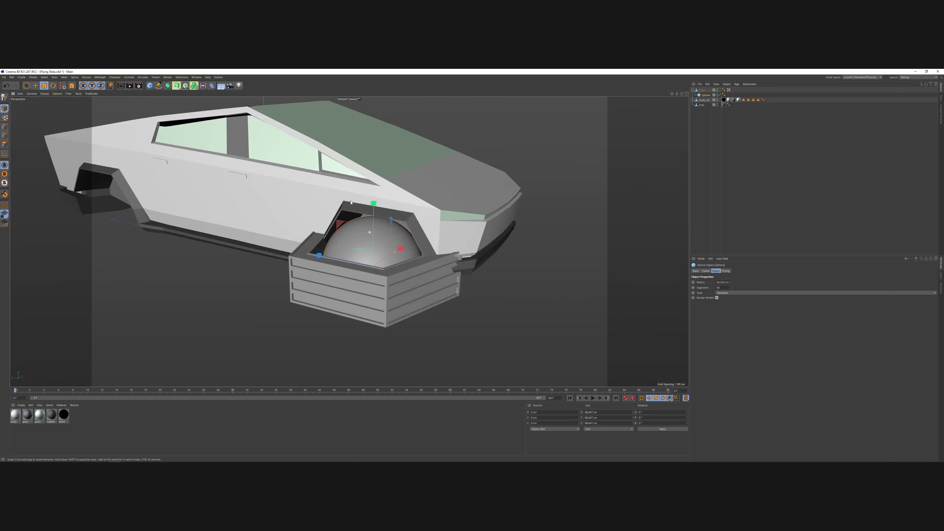
# Loop-select the sphere band and extrude it inward to hollow out the thruster pod.
pyautogui.click(376, 230)
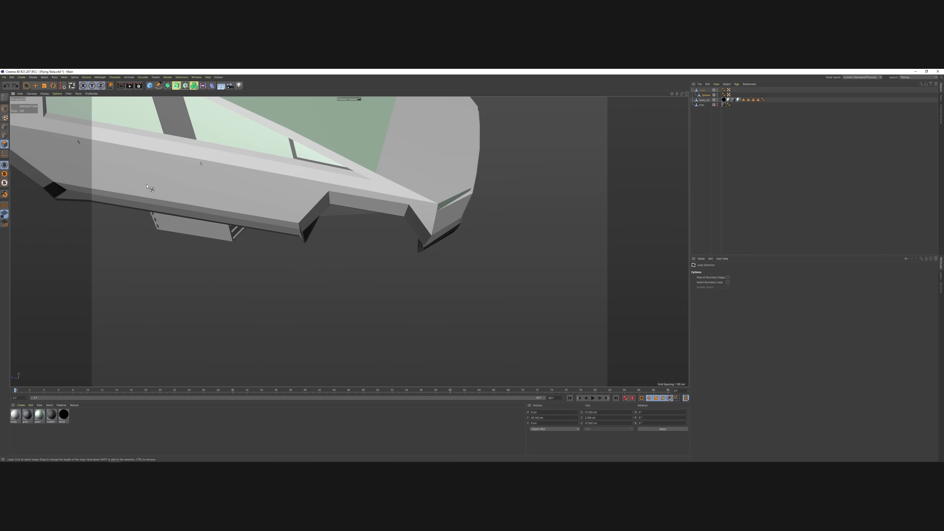
pyautogui.rightClick(465, 203)
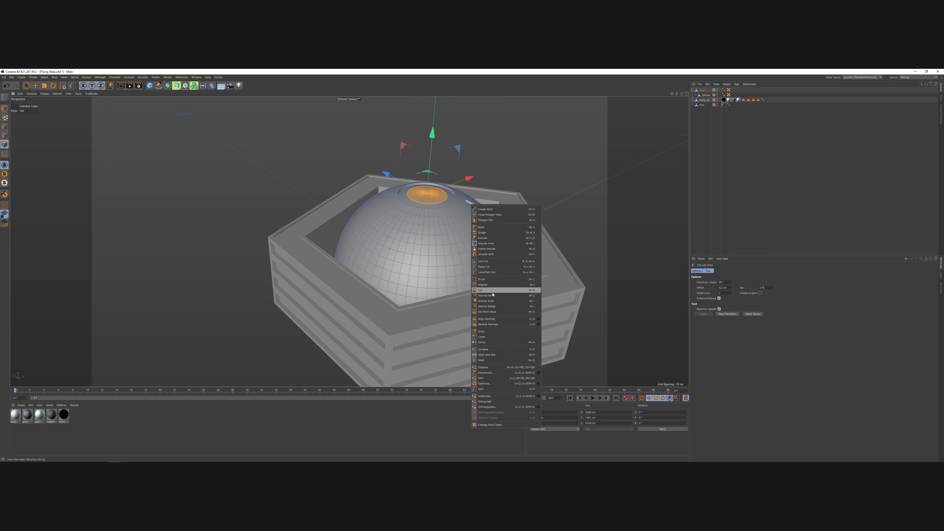
pyautogui.click(476, 235)
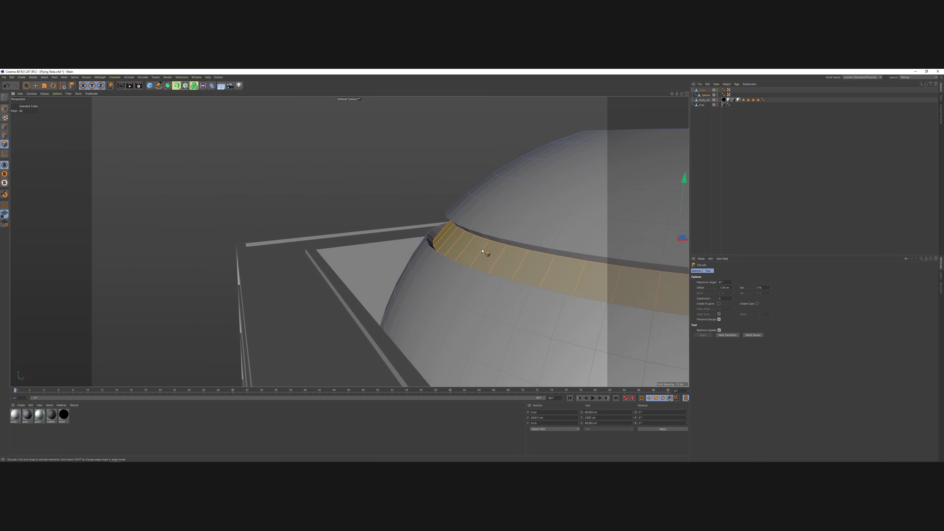
pyautogui.rightClick(506, 270)
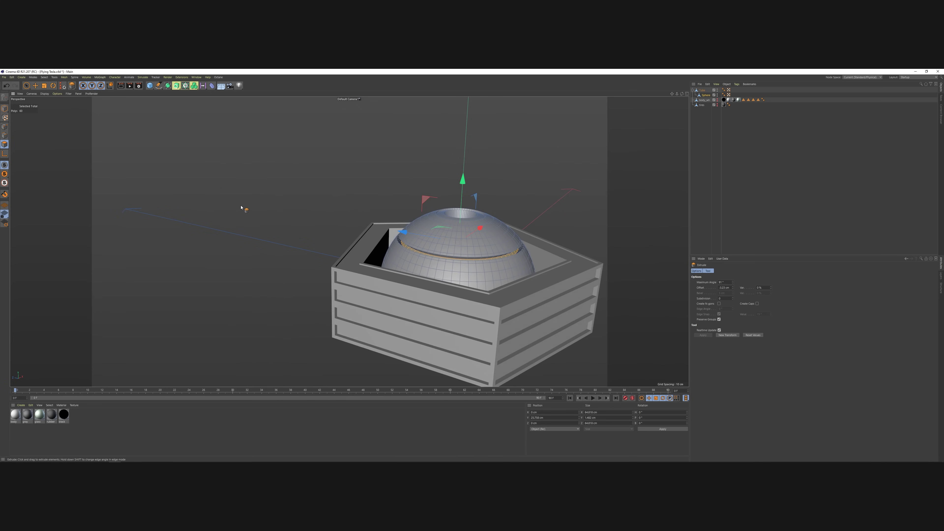
pyautogui.rightClick(448, 232)
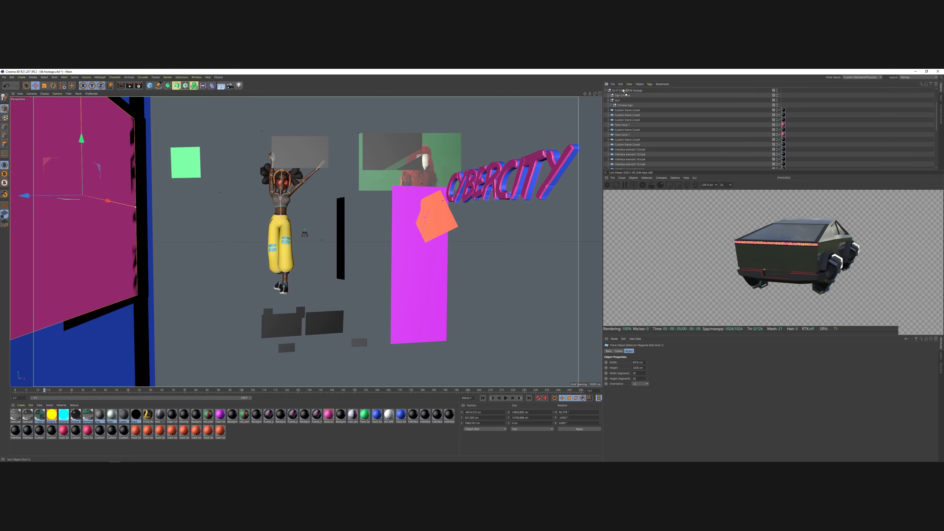
# Select the Tesla truck and rotate it to a new angle.
pyautogui.scroll(-5, 632, 123)
pyautogui.click(627, 122)
pyautogui.press('r')
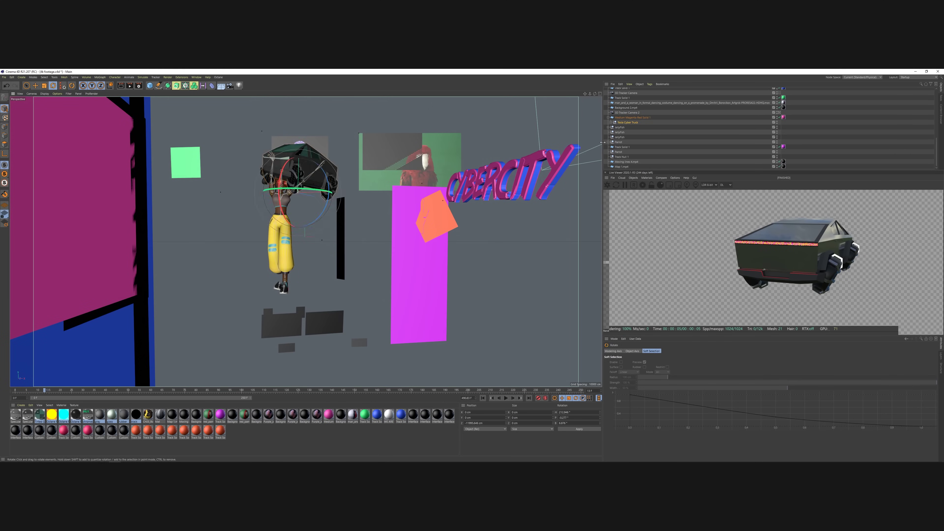
pyautogui.moveTo(359, 257); pyautogui.dragTo(364, 234)
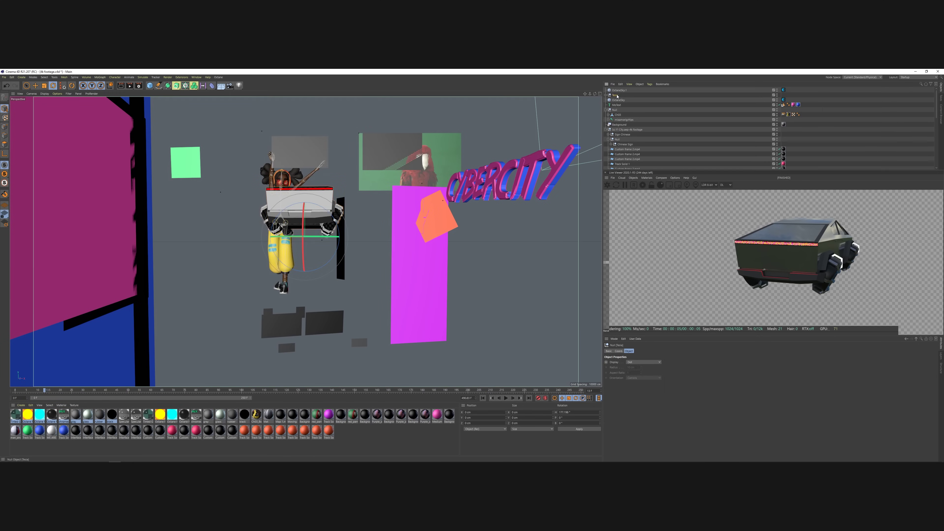
# Play back the Tesla's flight past the dancer and add a simulation tag to it.
pyautogui.click(631, 117)
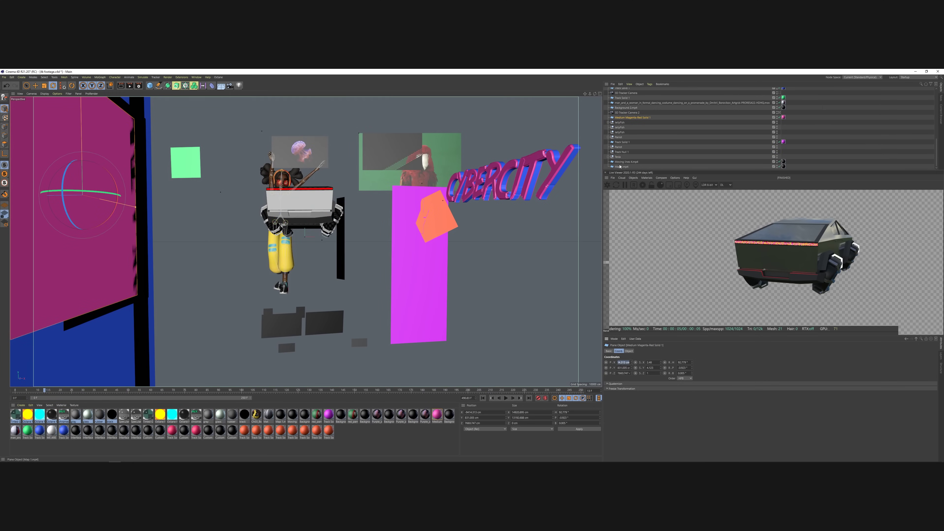
pyautogui.click(618, 157)
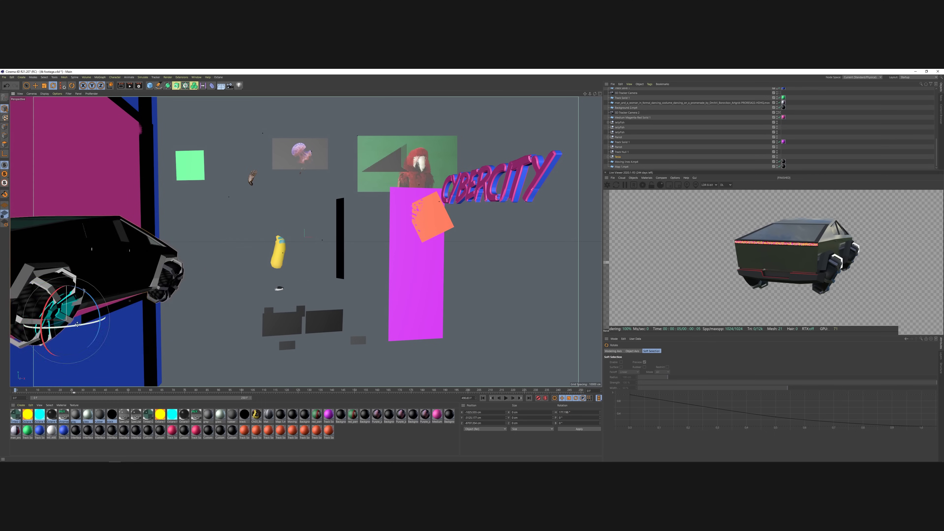
pyautogui.click(506, 398)
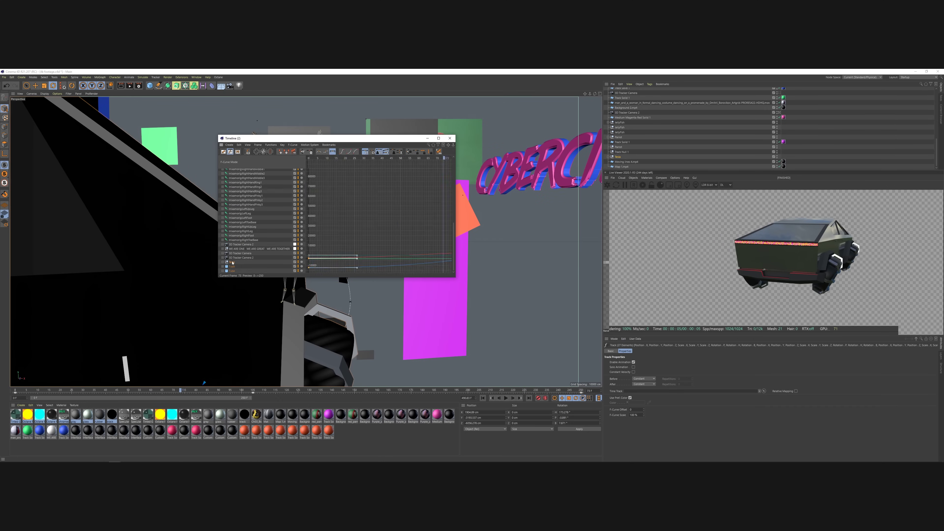
pyautogui.scroll(-2, 223, 254)
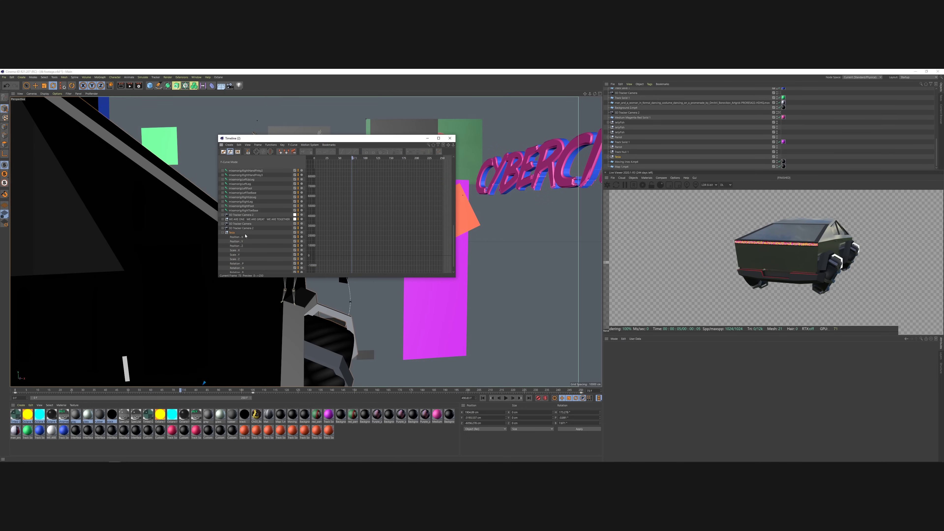
pyautogui.rightClick(618, 157)
pyautogui.moveTo(652, 225)
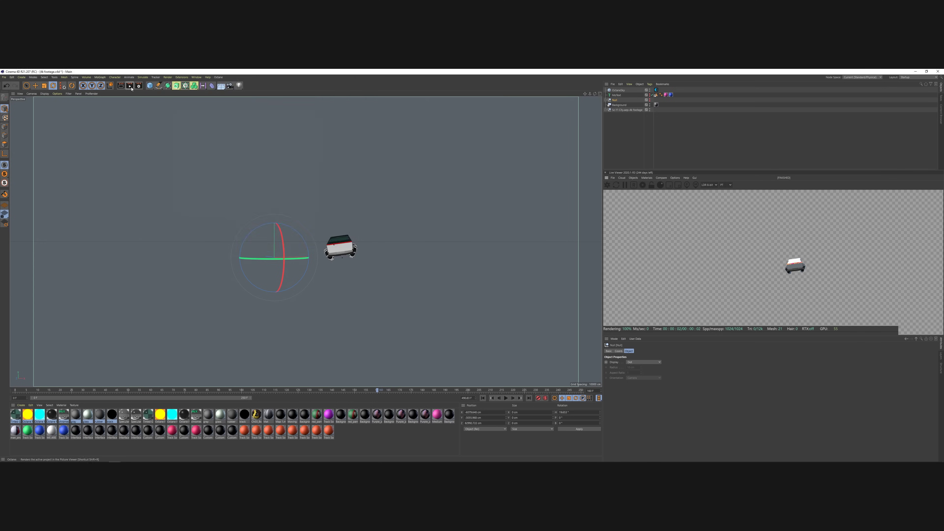
# Render the city scene to the Picture Viewer.
pyautogui.click(130, 86)
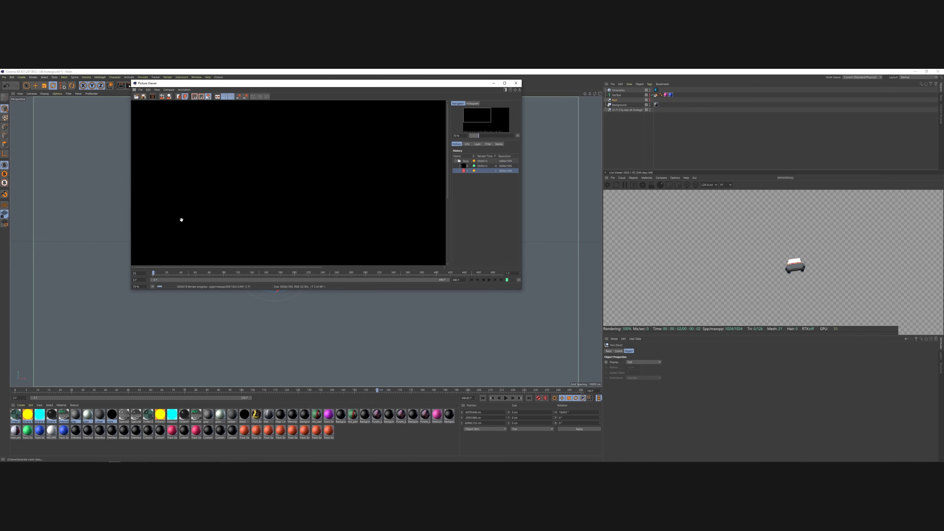